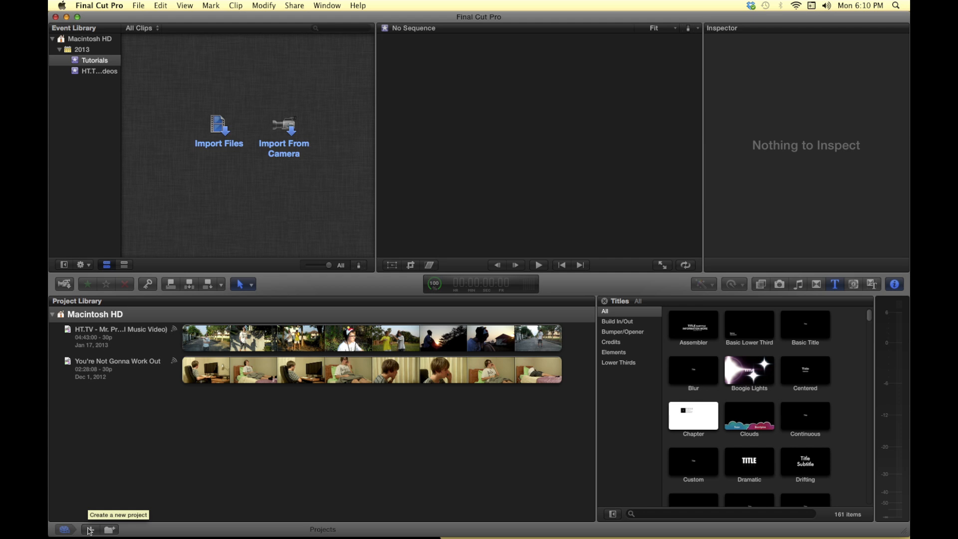
# - Create a new project named "Security Camera Tutorial" with Tutorials as its default event
pyautogui.click(90, 529)
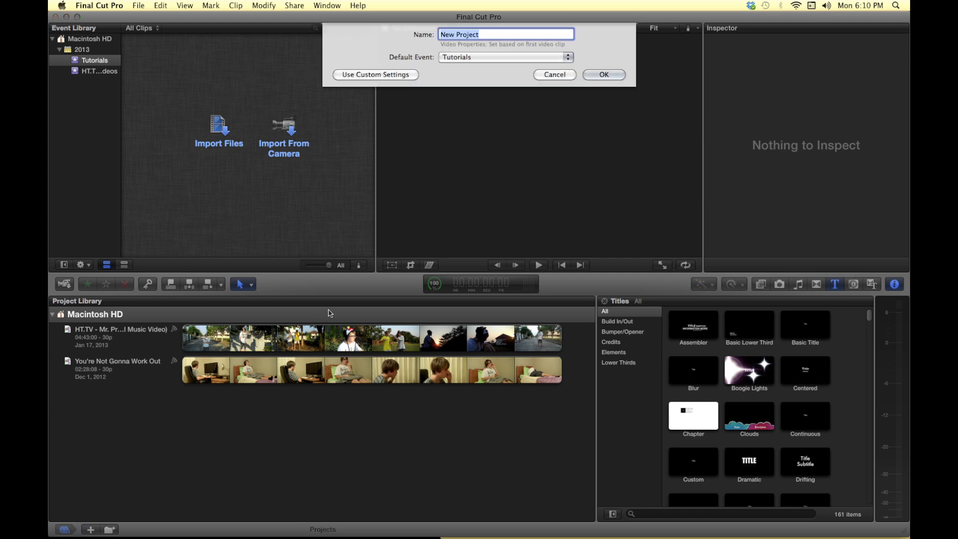
pyautogui.write('Security Camera Tutorial')
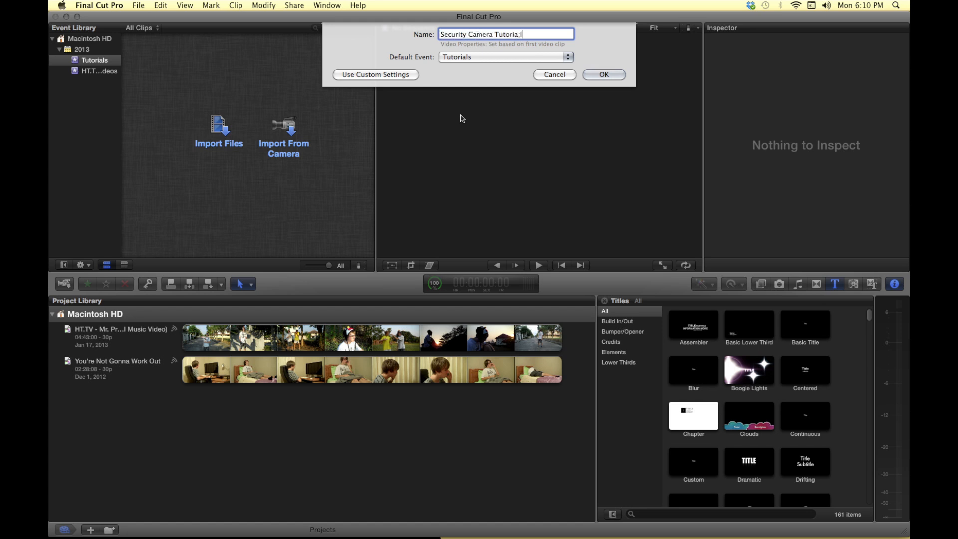
pyautogui.press('Return')
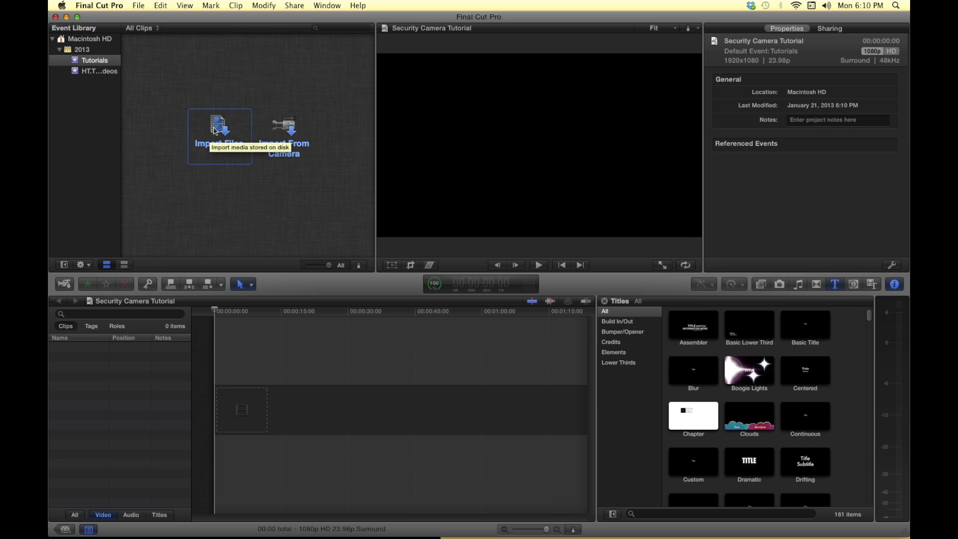
# - Import clip VID00294 from the FLIPVIDEO camera into the existing Tutorials event, leaving all transcoding and analysis options off, and close the camera import
pyautogui.click(291, 143)
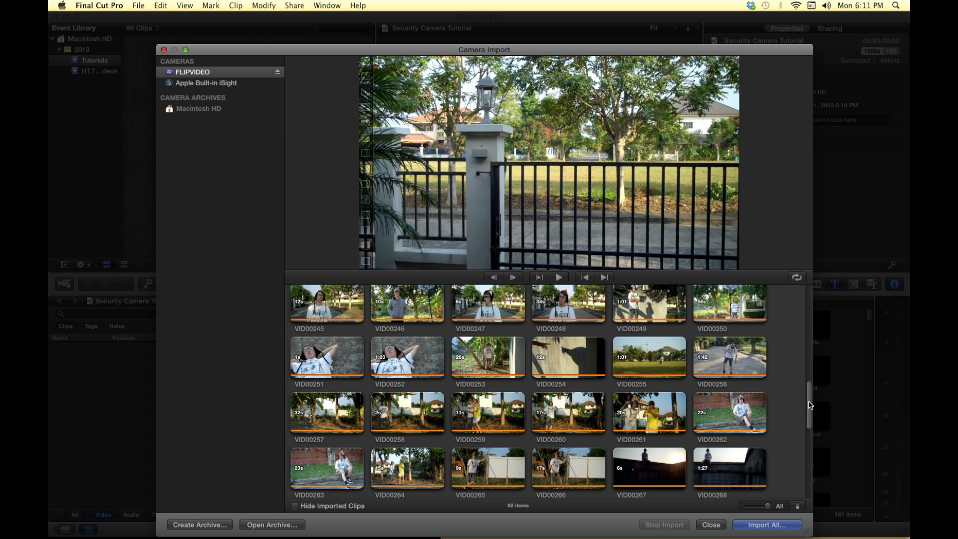
pyautogui.moveTo(809, 405); pyautogui.dragTo(808, 507)
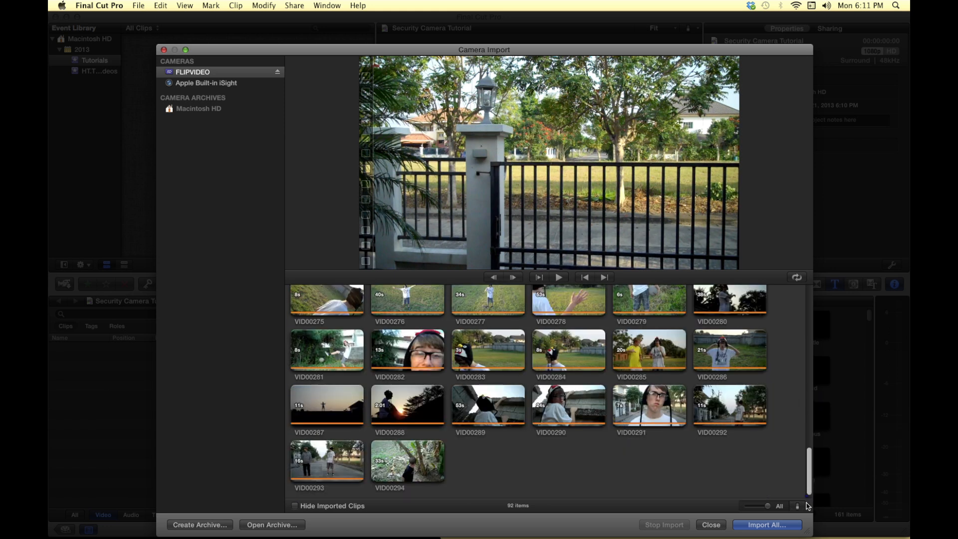
pyautogui.click(398, 478)
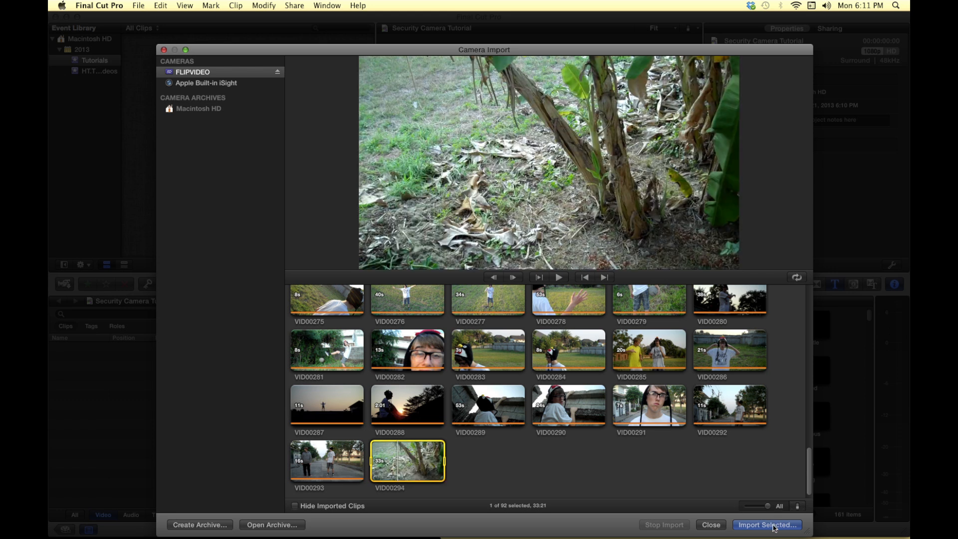
pyautogui.click(774, 526)
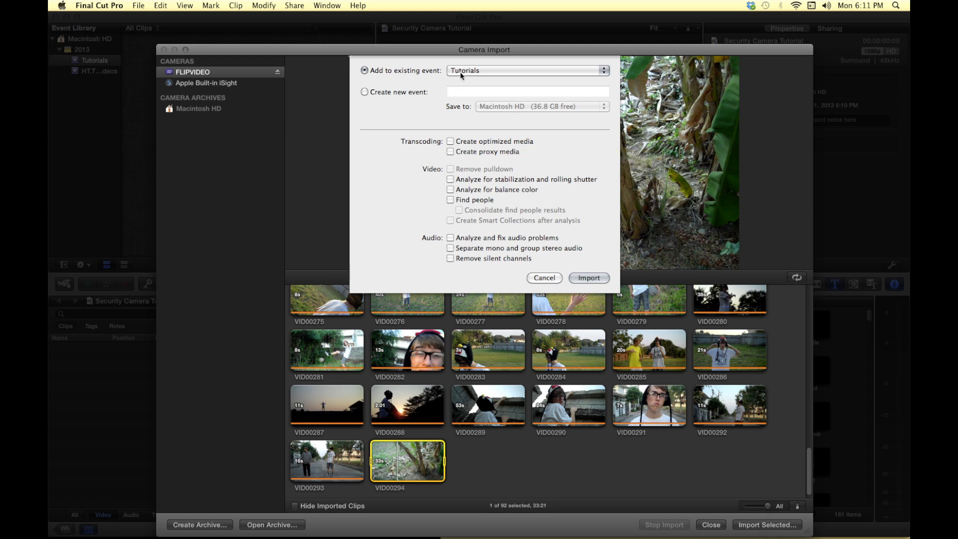
pyautogui.click(489, 73)
pyautogui.click(485, 74)
pyautogui.click(366, 92)
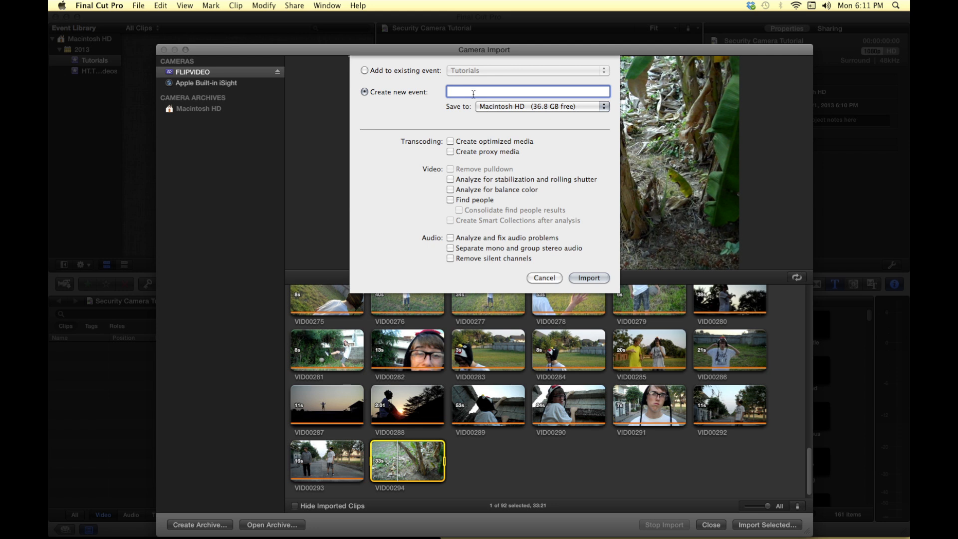
pyautogui.click(365, 71)
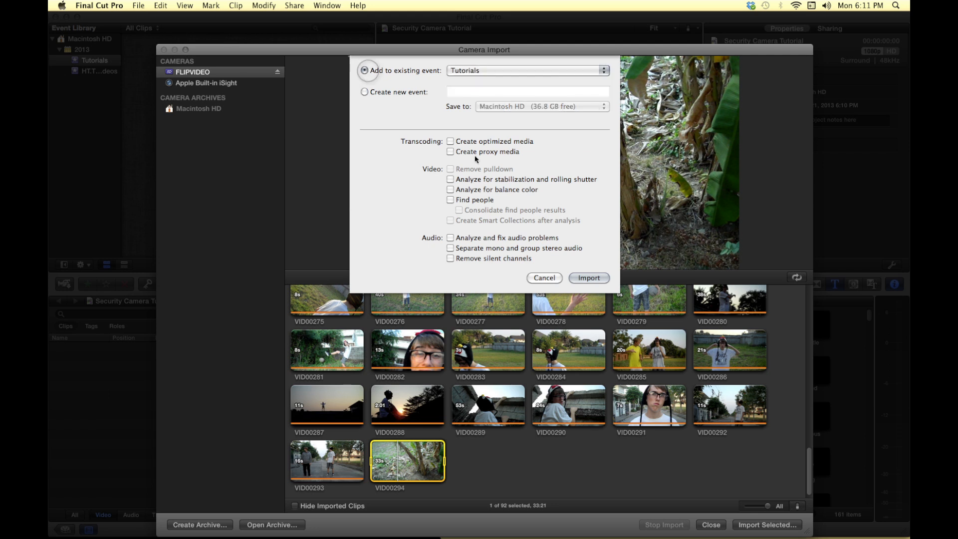
pyautogui.click(584, 278)
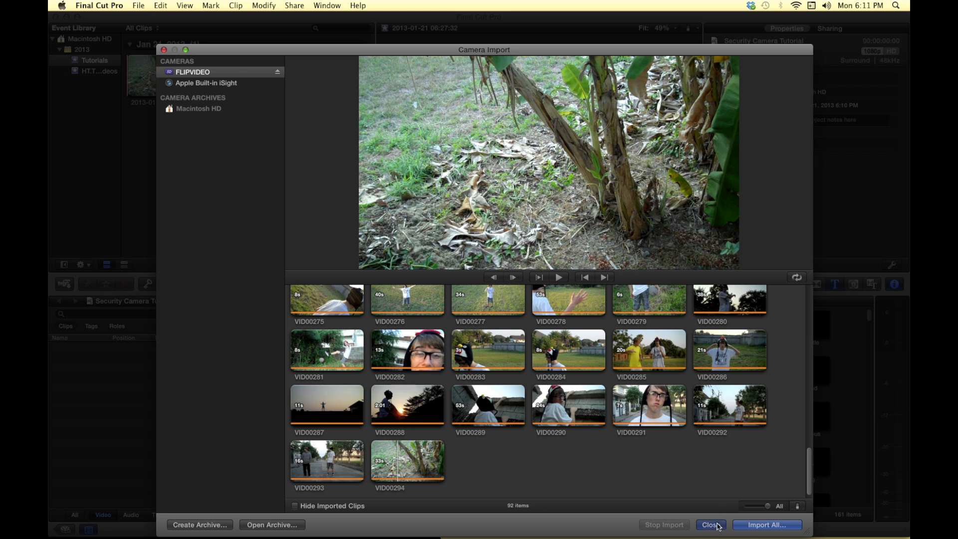
pyautogui.click(710, 525)
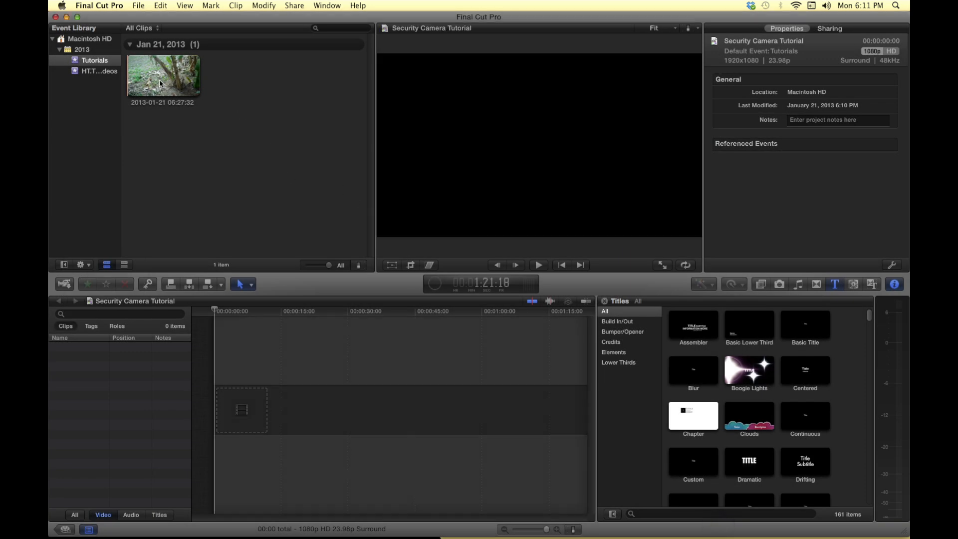
# - Add the imported clip to the project timeline and trim its end and start to a duration of 22:00
pyautogui.click(164, 82)
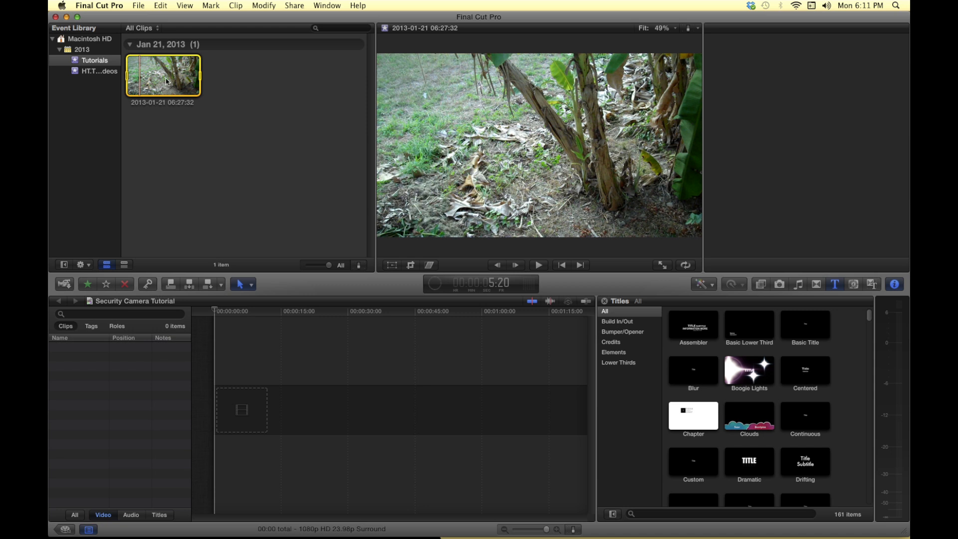
pyautogui.moveTo(253, 430); pyautogui.dragTo(248, 415)
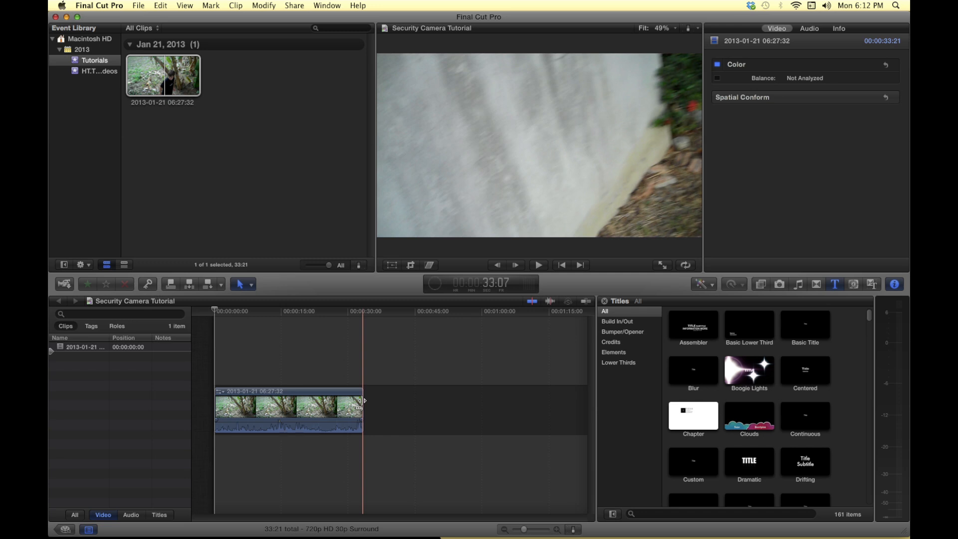
pyautogui.moveTo(363, 400); pyautogui.dragTo(333, 396)
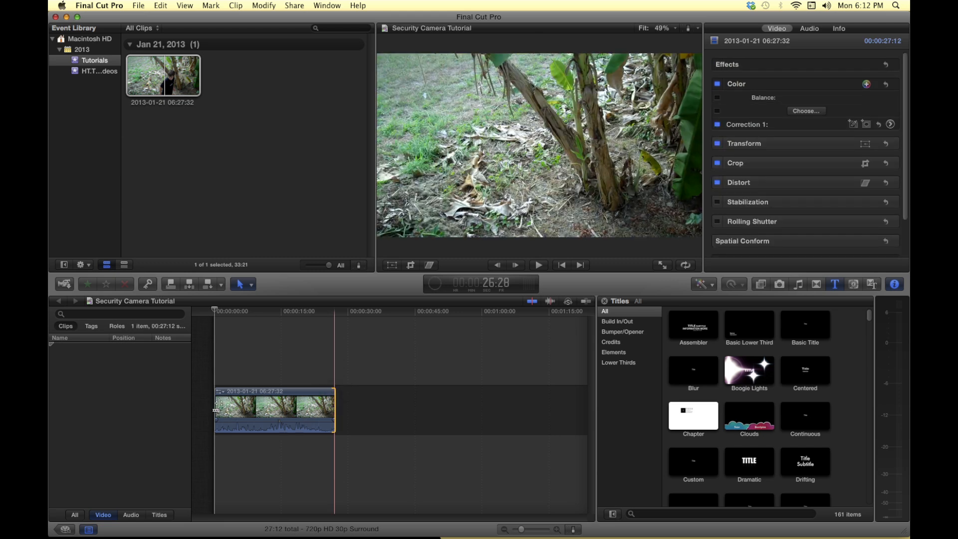
pyautogui.moveTo(215, 401); pyautogui.dragTo(253, 381)
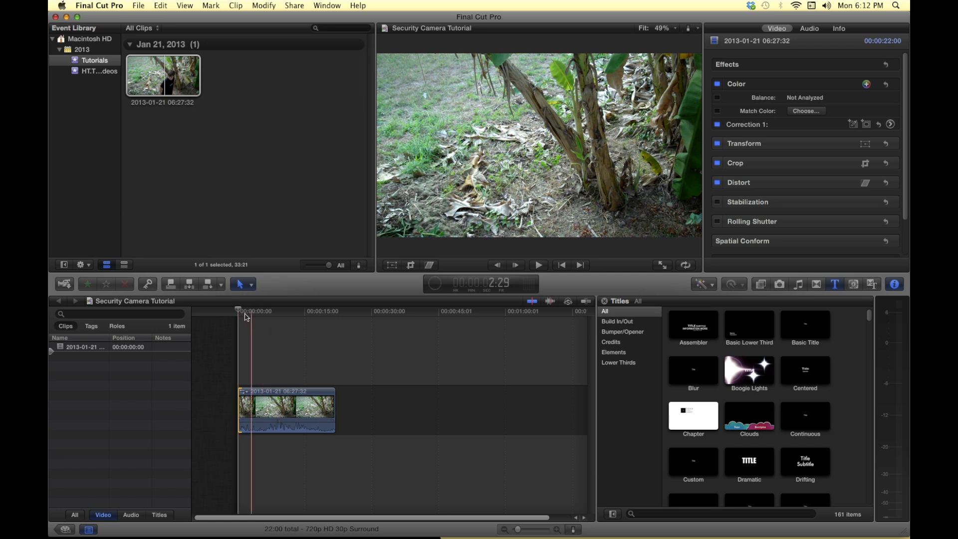
pyautogui.moveTo(243, 311); pyautogui.dragTo(297, 312)
pyautogui.click(210, 317)
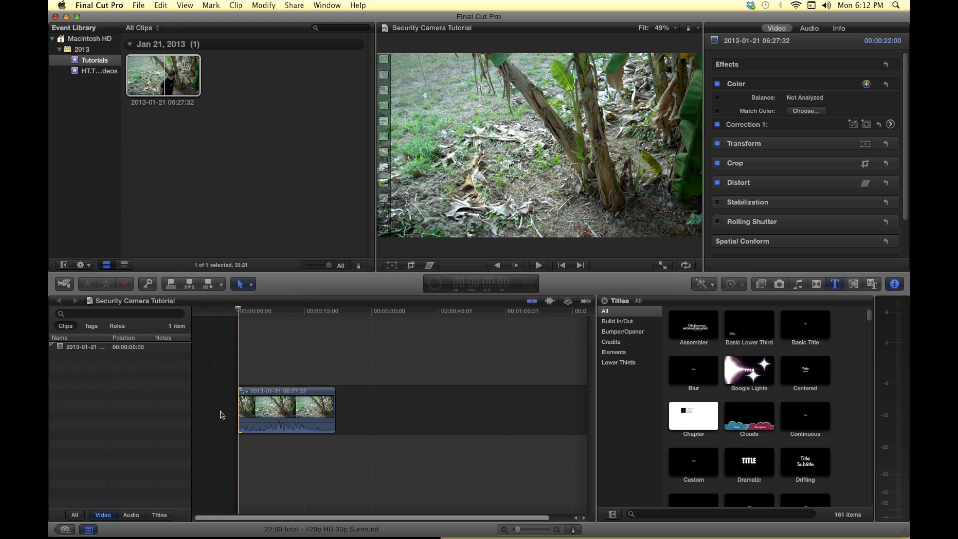
# - Search the effects for "Cam", apply the Camcorder video effect to the timeline clip, and skim through the result
pyautogui.click(300, 404)
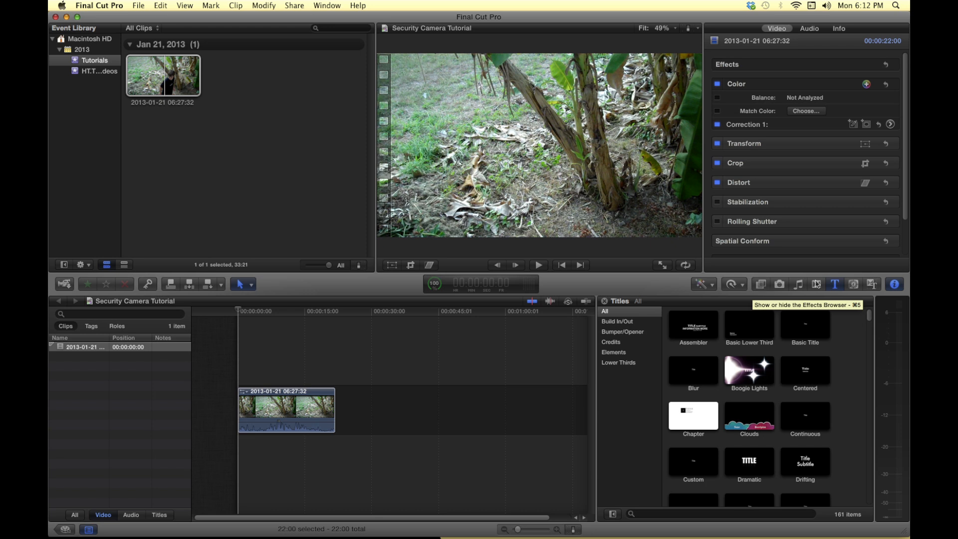
pyautogui.click(760, 284)
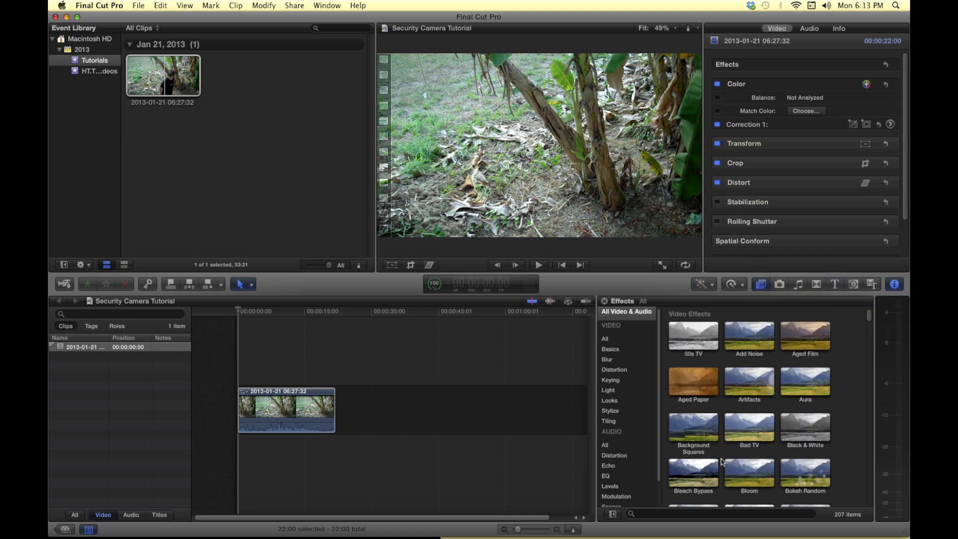
pyautogui.click(688, 514)
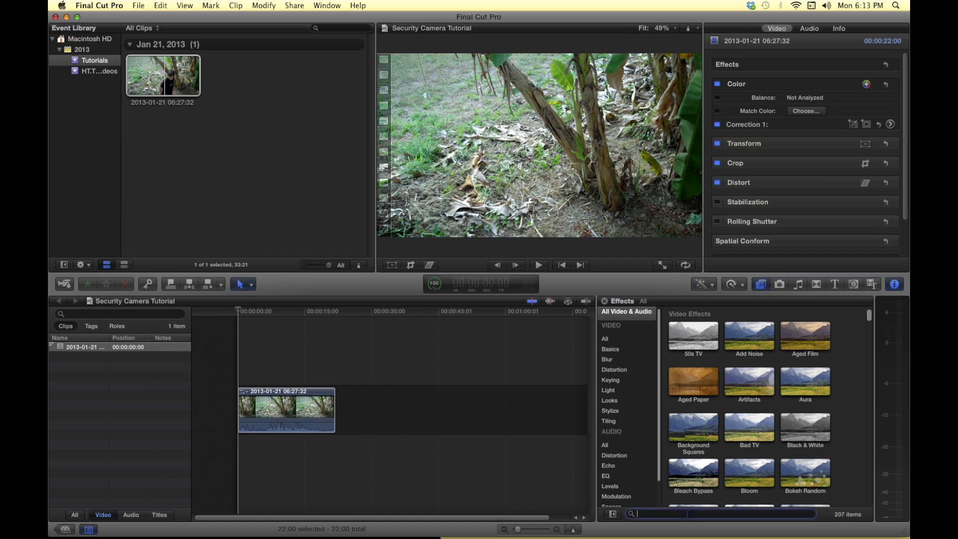
pyautogui.write('c')
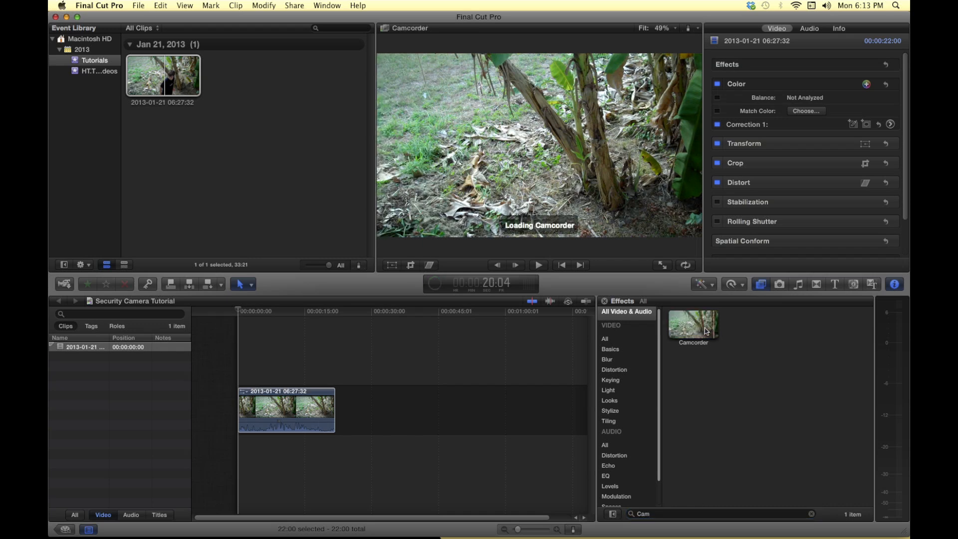
pyautogui.click(704, 331)
pyautogui.moveTo(408, 422); pyautogui.dragTo(308, 391)
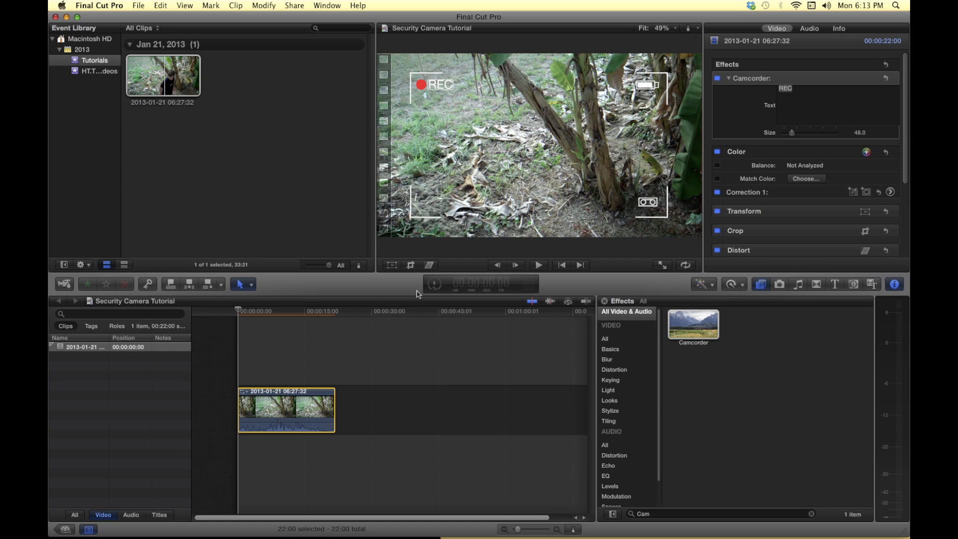
pyautogui.click(249, 312)
pyautogui.moveTo(250, 313)
pyautogui.mouseDown()
pyautogui.moveTo(325, 318)
pyautogui.moveTo(241, 327)
pyautogui.moveTo(332, 323)
pyautogui.moveTo(243, 322)
pyautogui.mouseUp()
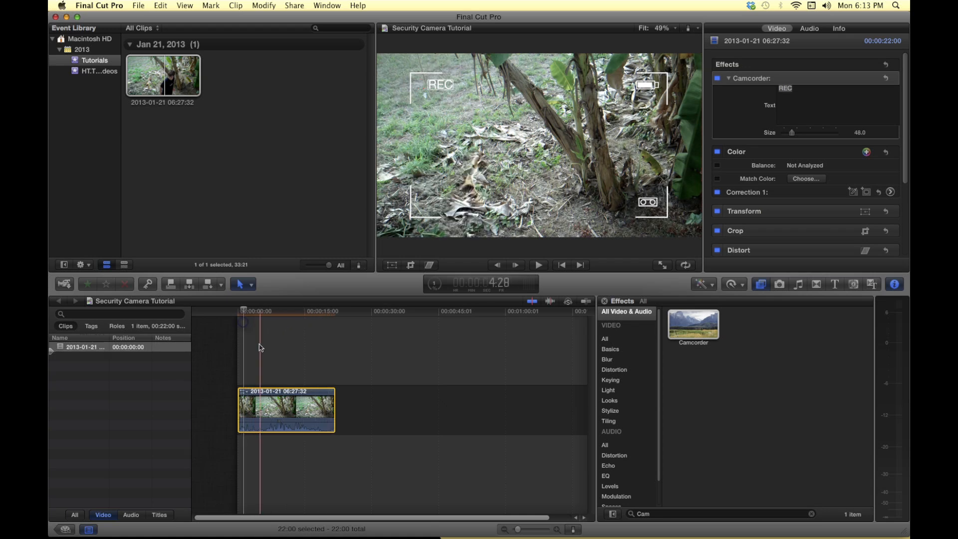
pyautogui.click(285, 310)
pyautogui.moveTo(290, 306); pyautogui.dragTo(291, 311)
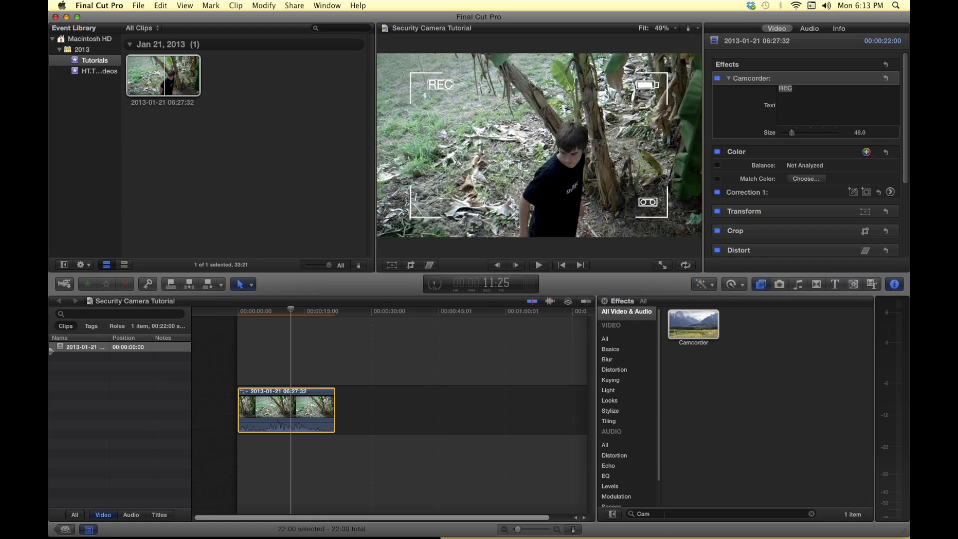
# - Search the effects for "Bad" and apply the Bad TV video effect to the timeline clip
pyautogui.click(664, 513)
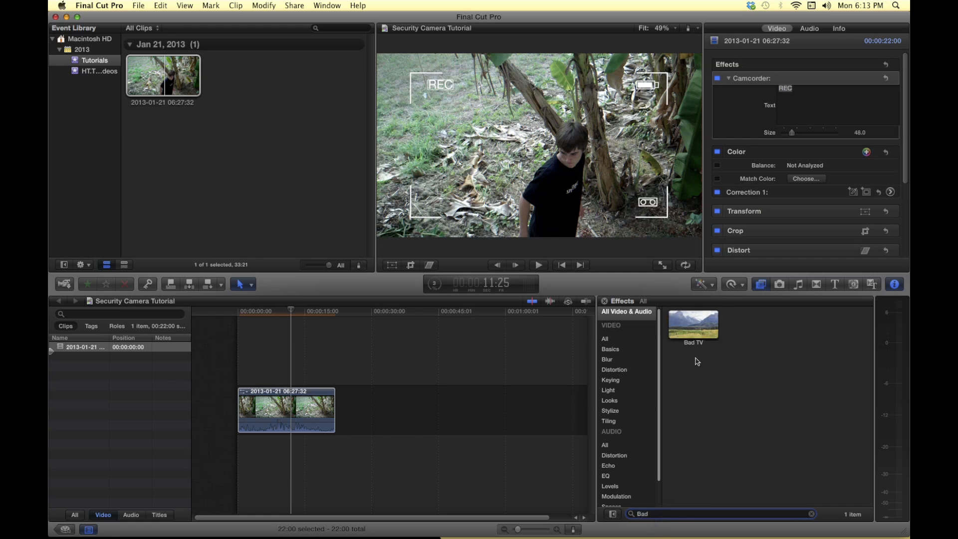
pyautogui.click(711, 340)
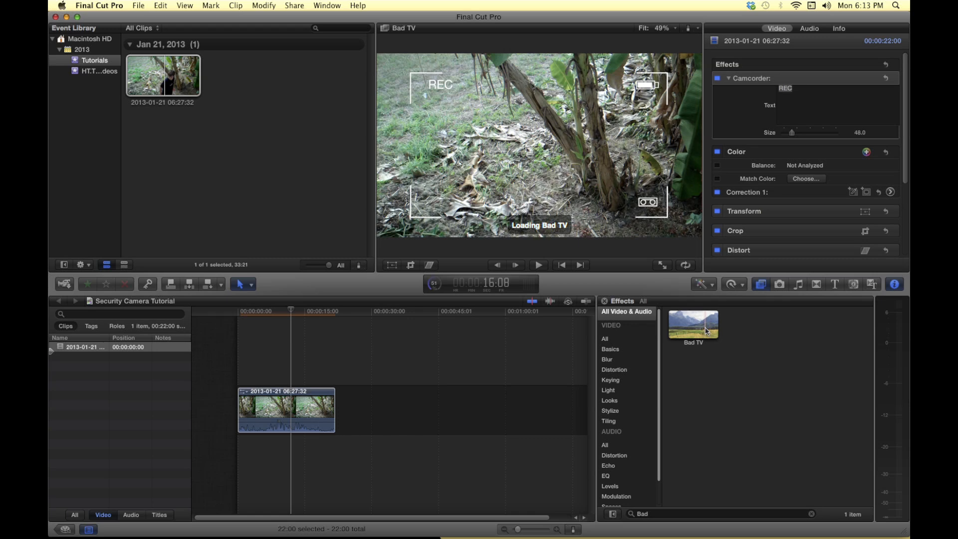
pyautogui.moveTo(697, 319); pyautogui.dragTo(274, 407)
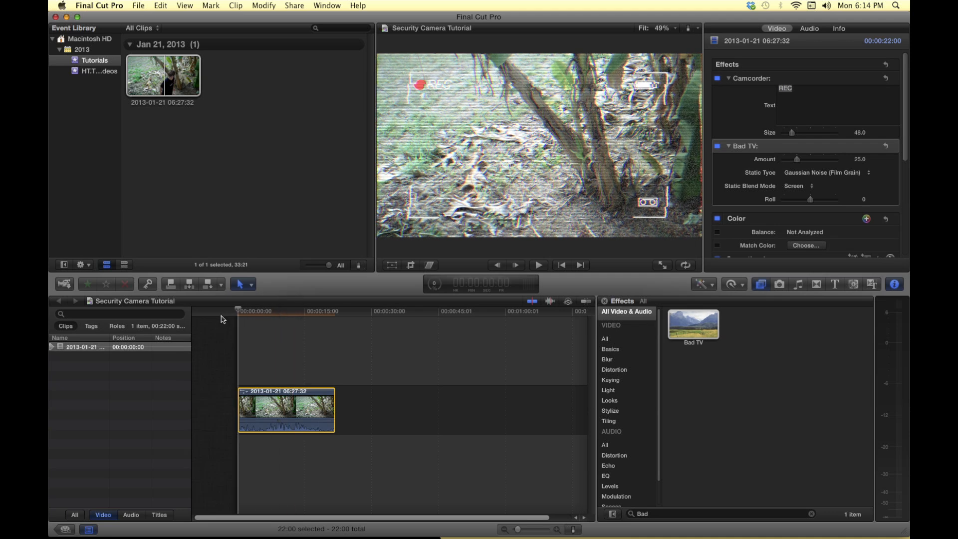
# - Play back the clip to review its video effects, and dismiss the dropped-frames warning with "Do not warn me again" enabled
pyautogui.press('XF86AudioRaiseVolume')
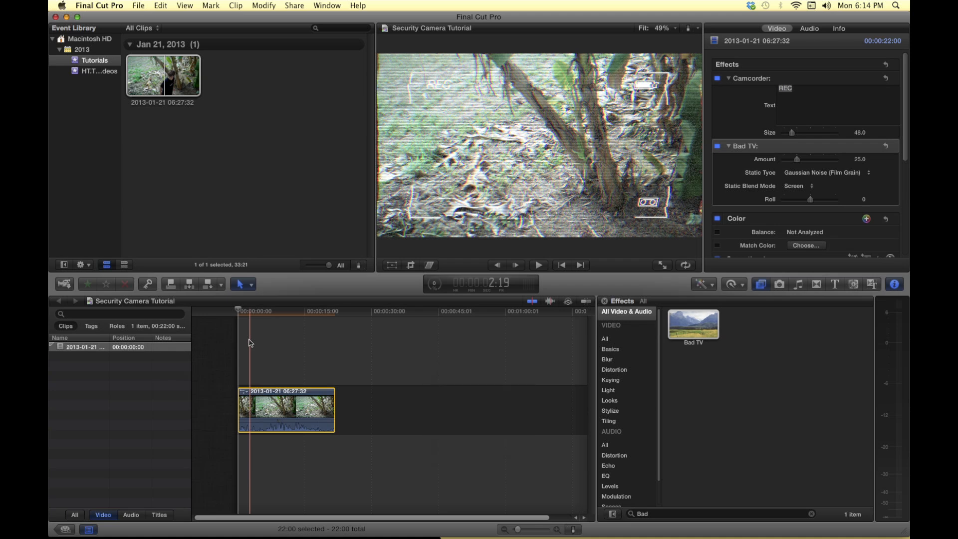
pyautogui.press('space')
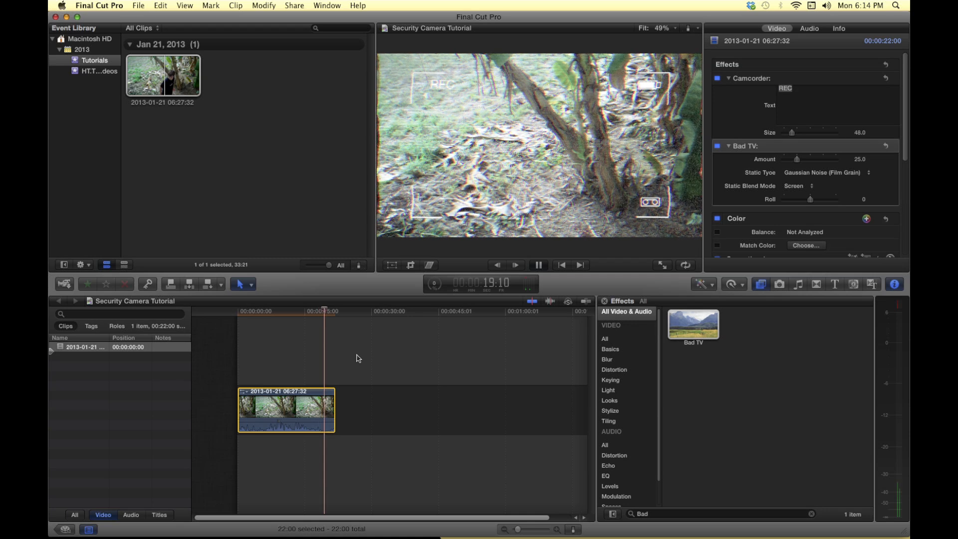
pyautogui.press('space')
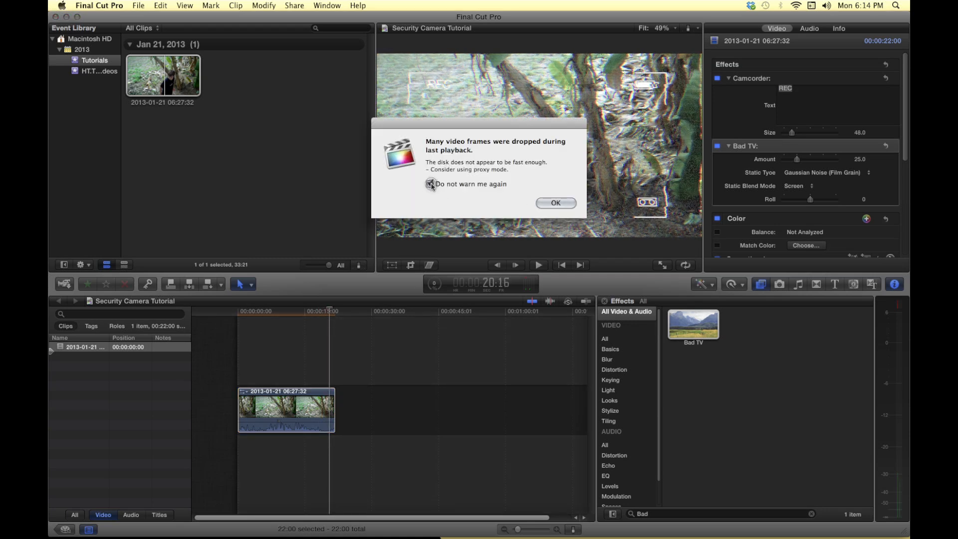
pyautogui.click(556, 202)
pyautogui.moveTo(330, 312); pyautogui.dragTo(272, 321)
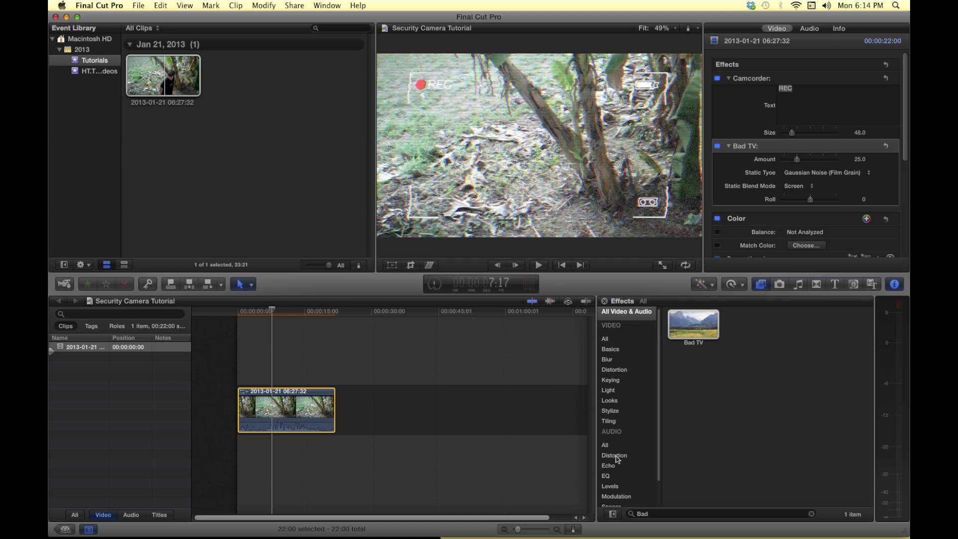
# - Browse the audio Distortion effects with the search cleared, and apply the Television effect to the timeline clip
pyautogui.click(618, 455)
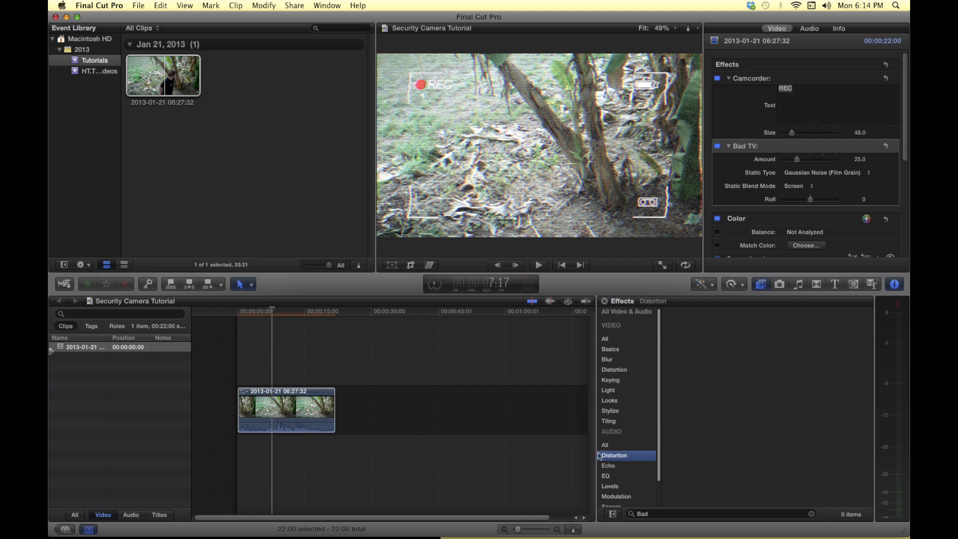
pyautogui.click(812, 514)
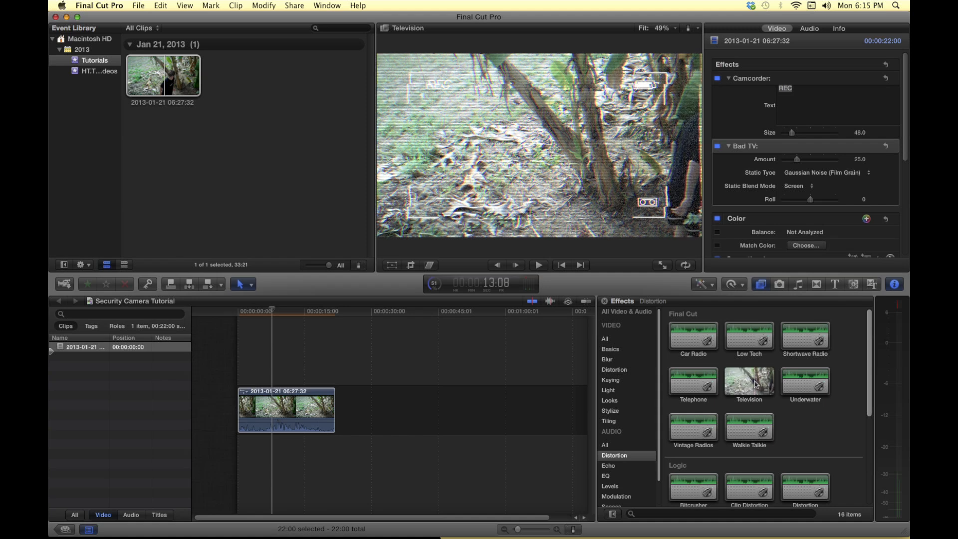
pyautogui.moveTo(757, 385); pyautogui.dragTo(434, 421)
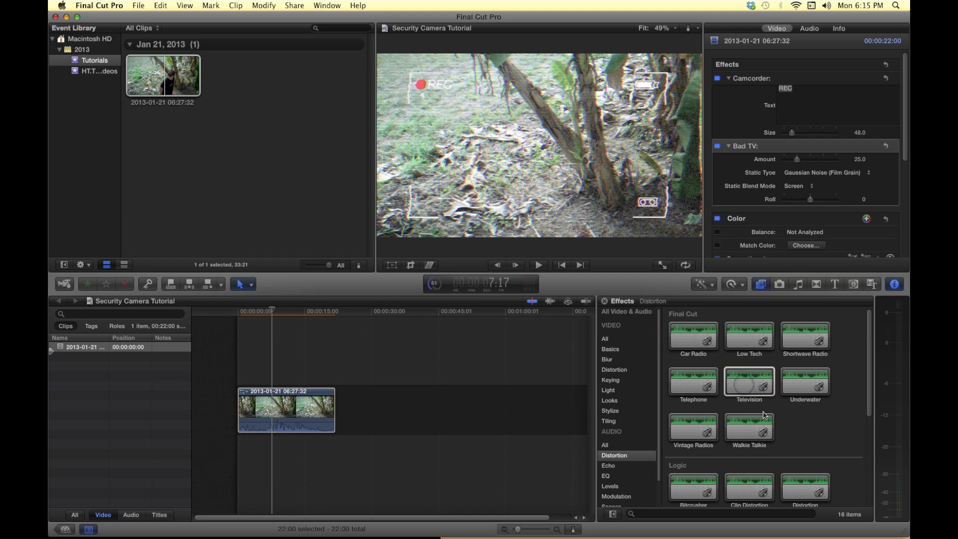
pyautogui.scroll(-3, 809, 435)
pyautogui.scroll(-3, 823, 436)
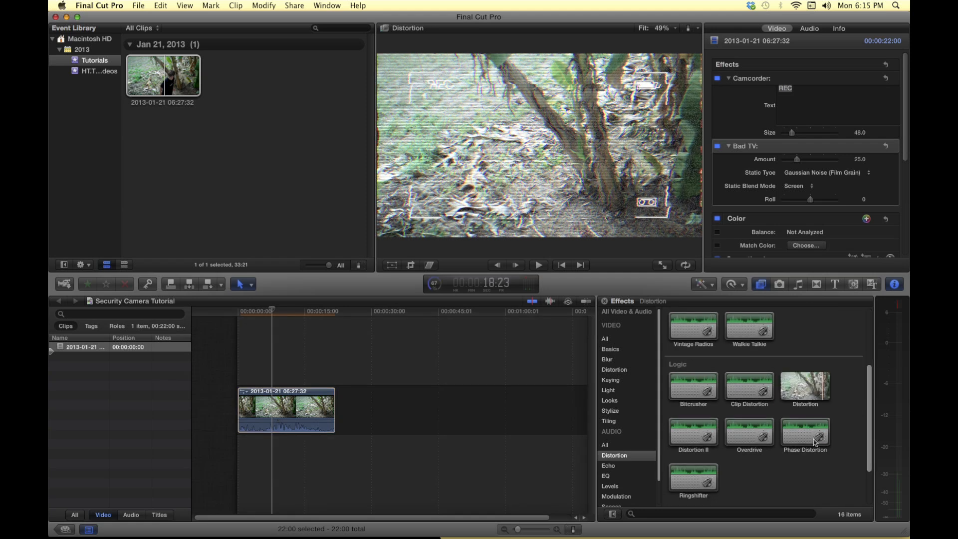
pyautogui.scroll(5, 804, 497)
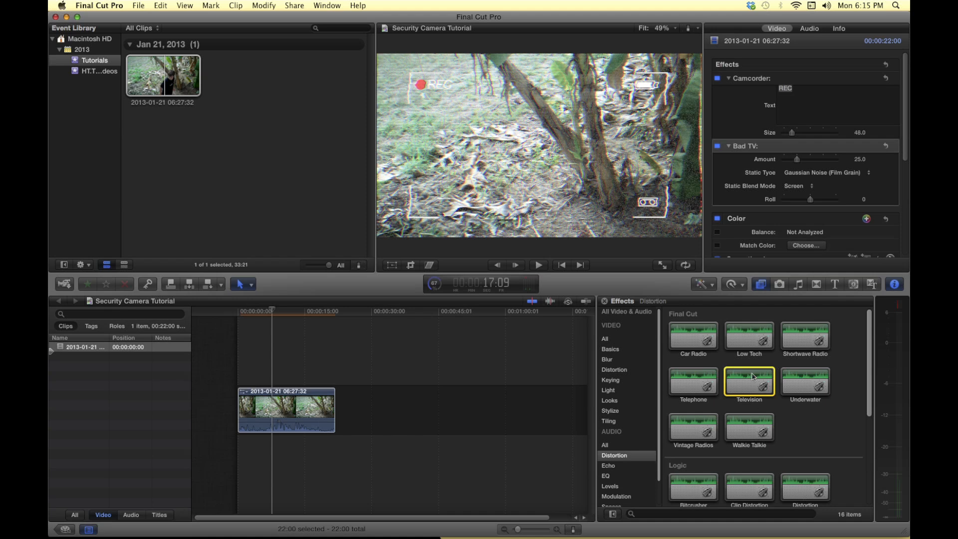
pyautogui.moveTo(753, 376); pyautogui.dragTo(294, 405)
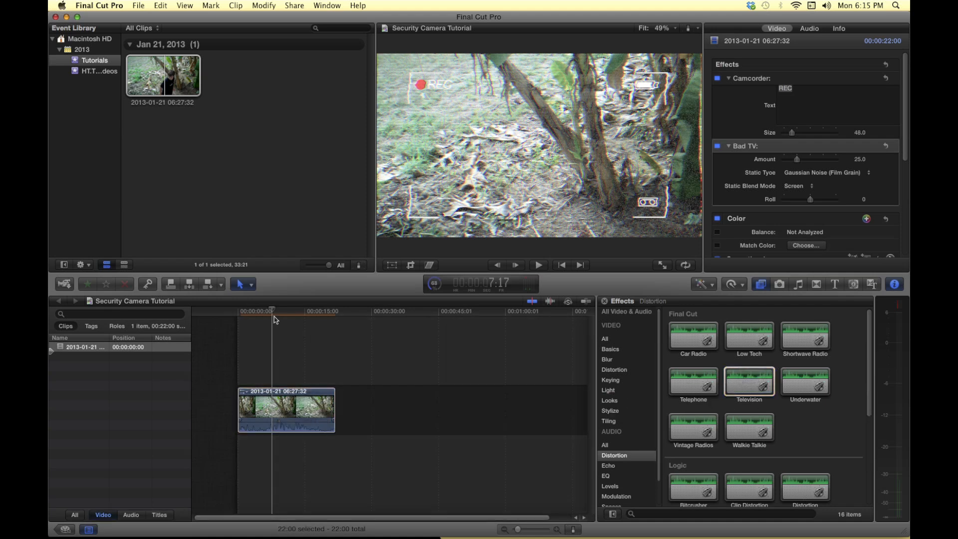
# - Play the clip from its start to review the audio distortion, and set the playhead back to about 9:16
pyautogui.click(240, 314)
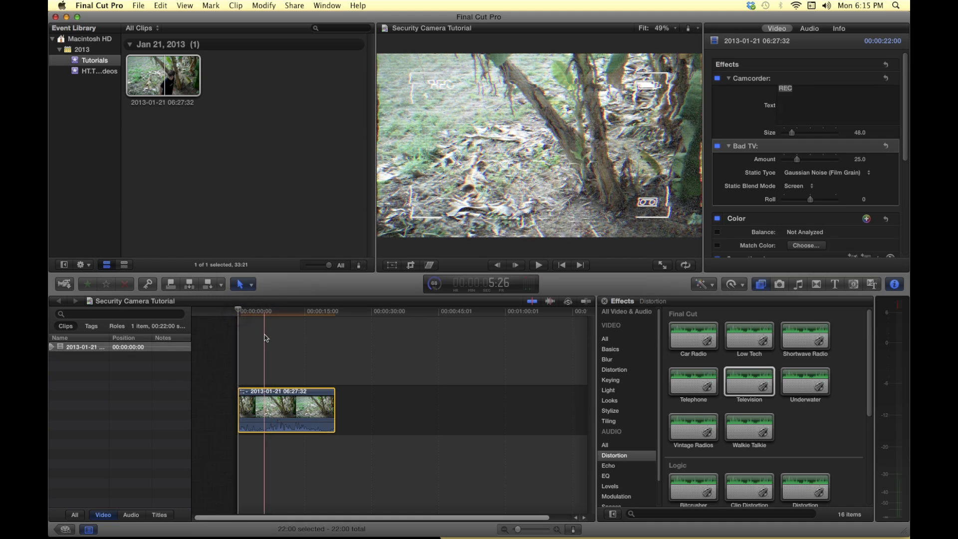
pyautogui.press('space')
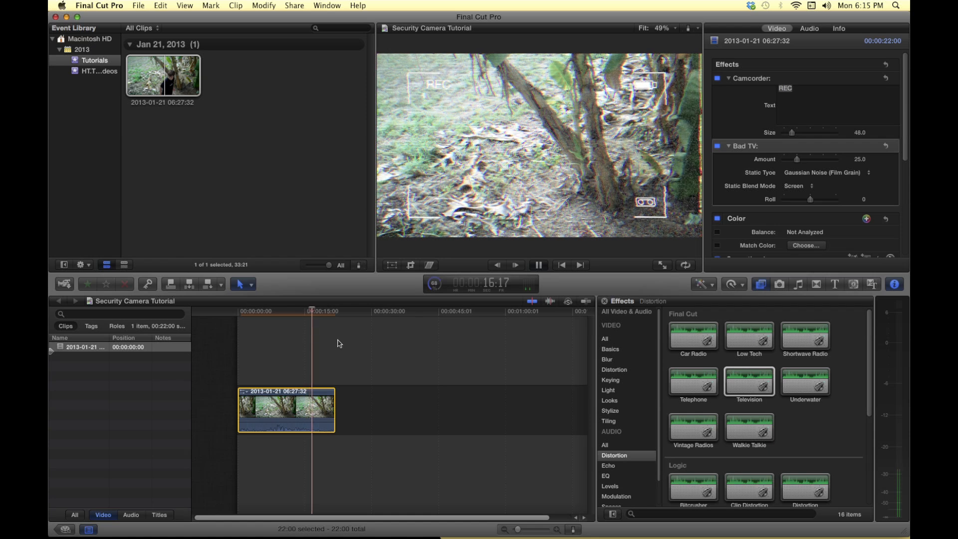
pyautogui.press('space')
pyautogui.moveTo(315, 311); pyautogui.dragTo(282, 322)
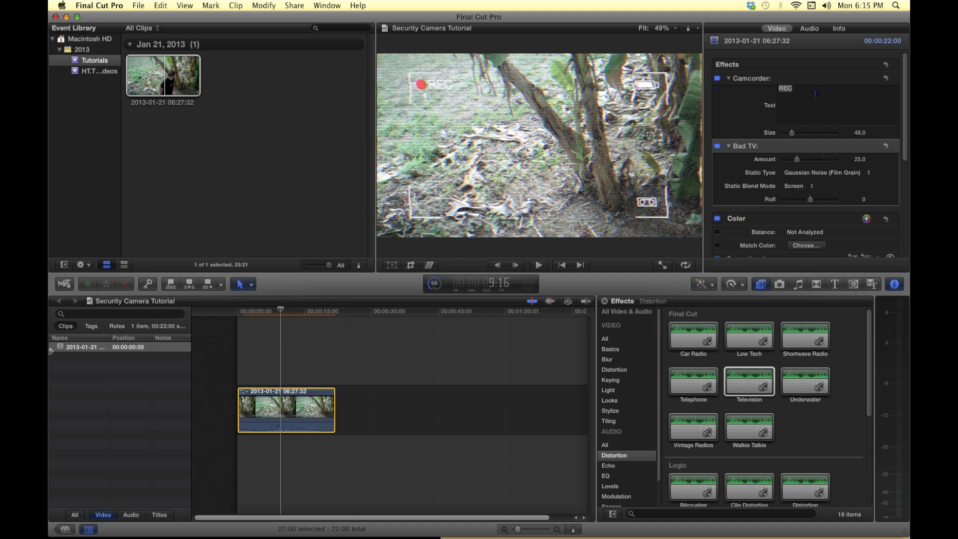
# - Replace the Camcorder effect's REC text with the date 1/21/2013 and check it on the clip at about 10:10
pyautogui.click(801, 88)
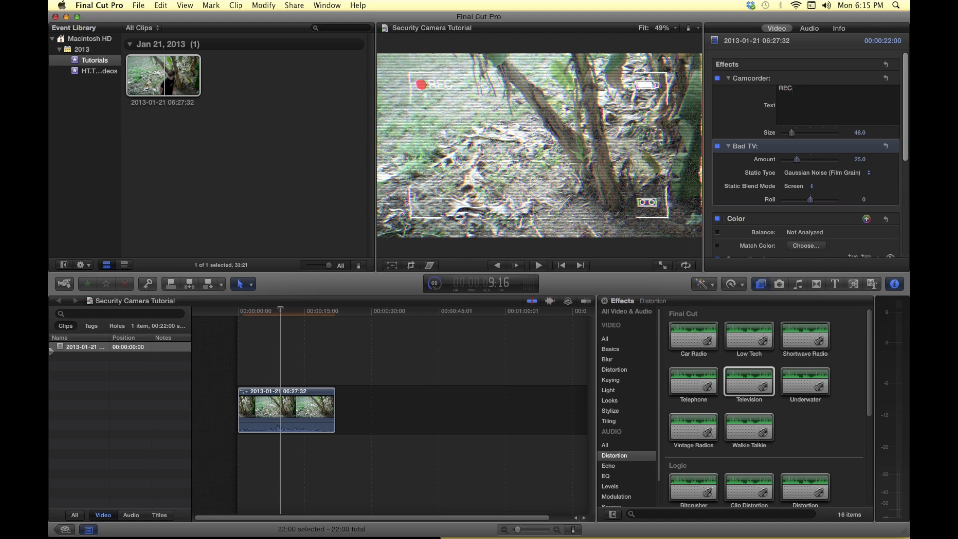
pyautogui.press('BackSpace')
pyautogui.press('BackSpace')
pyautogui.press('BackSpace')
pyautogui.write('1/2')
pyautogui.click(374, 411)
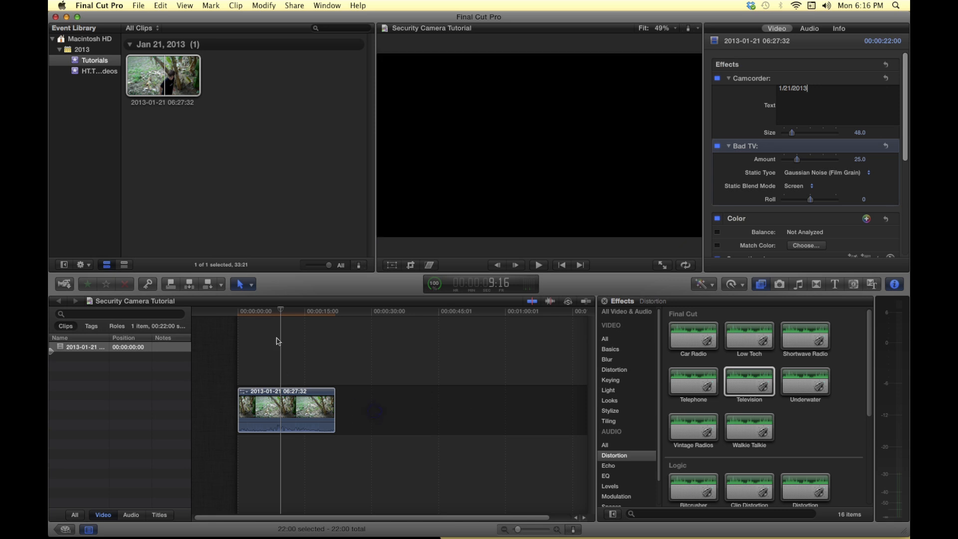
pyautogui.moveTo(278, 310)
pyautogui.mouseDown()
pyautogui.moveTo(292, 313)
pyautogui.moveTo(284, 311)
pyautogui.mouseUp()
pyautogui.click(284, 419)
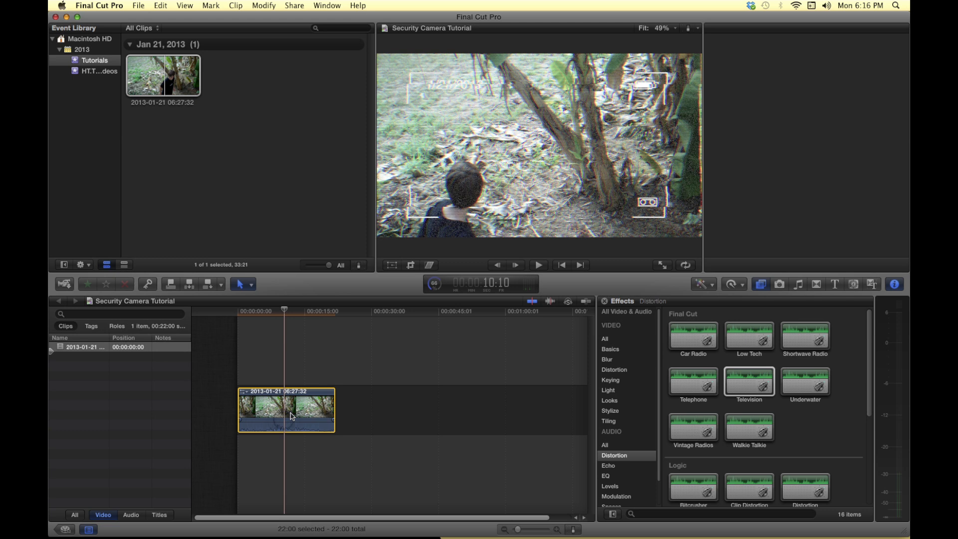
# - Change the Camcorder effect's text back to REC
pyautogui.click(813, 93)
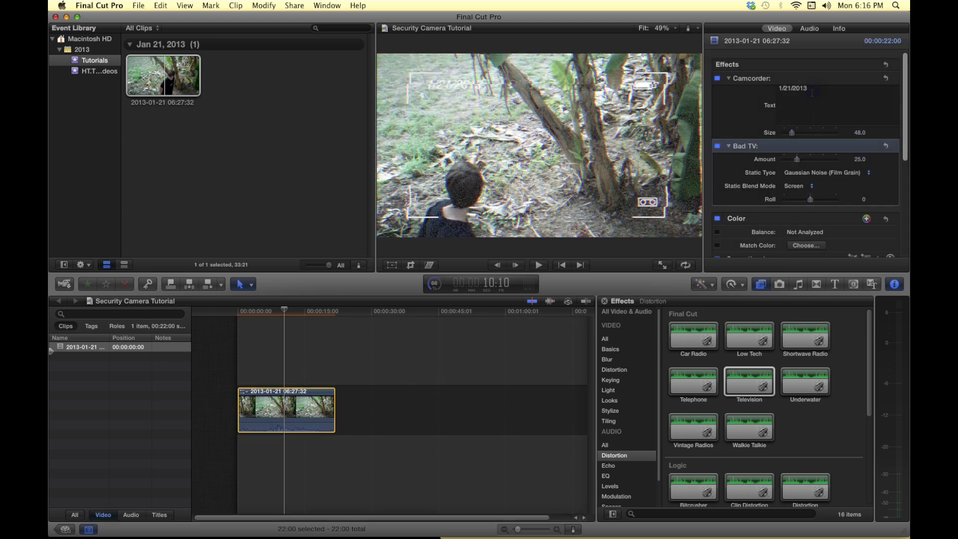
pyautogui.moveTo(819, 89); pyautogui.dragTo(755, 93)
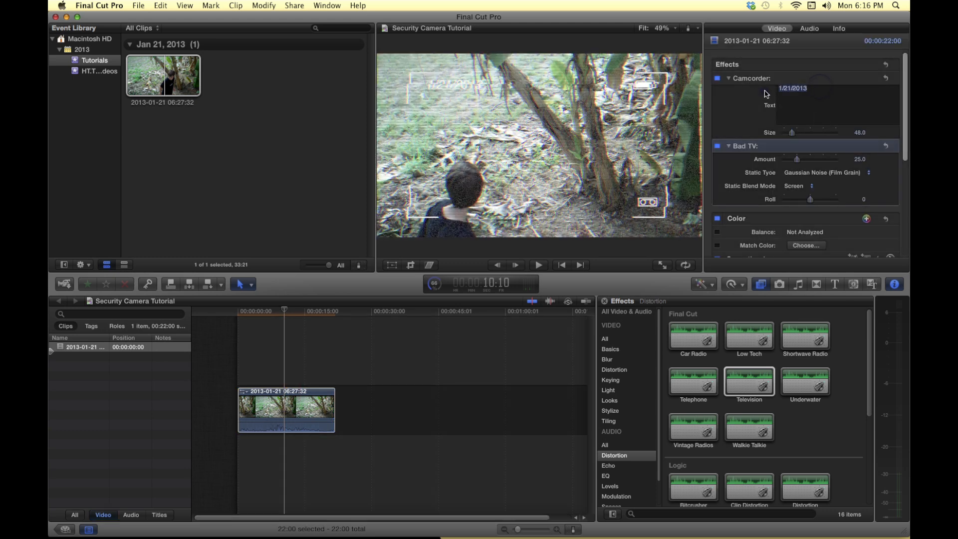
pyautogui.write('REC')
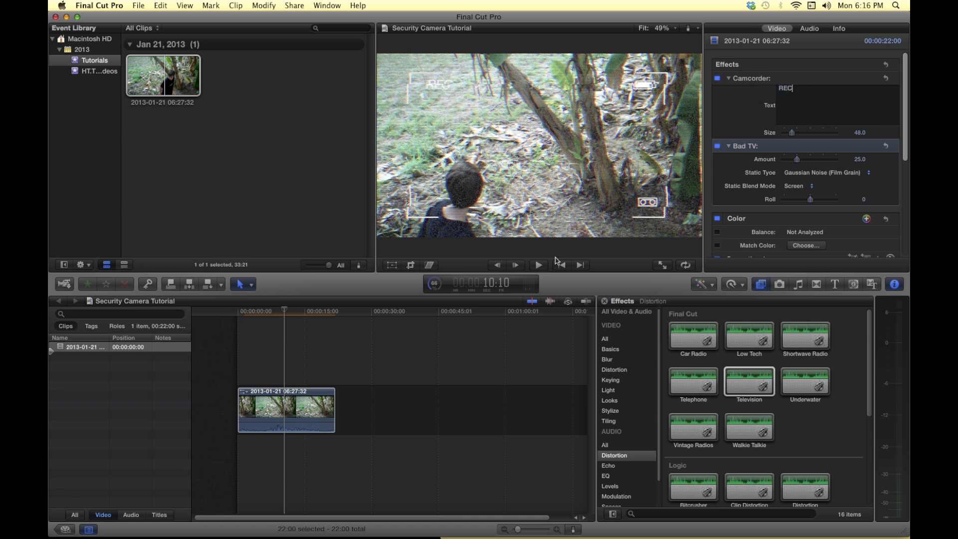
pyautogui.click(445, 401)
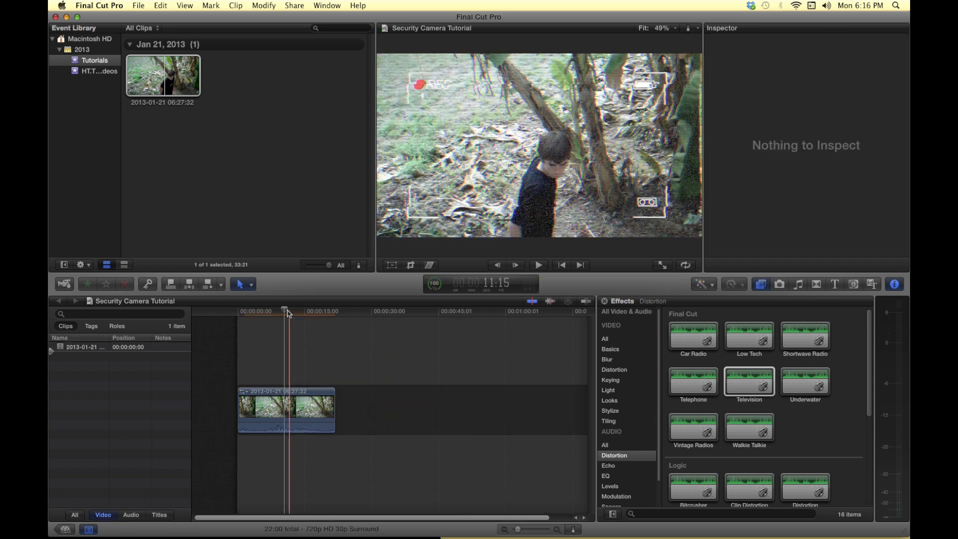
# - Set the Camcorder effect's text size to 46 for the timeline clip
pyautogui.click(284, 406)
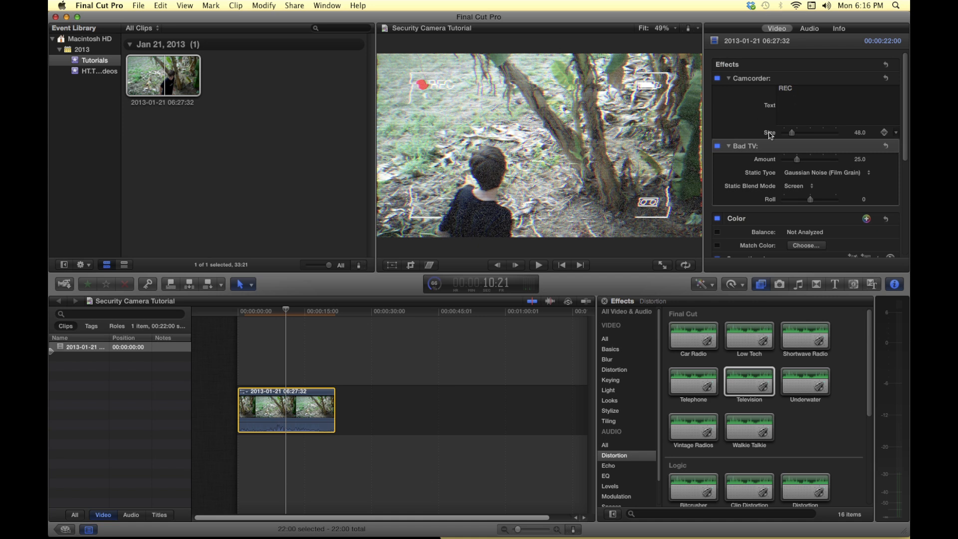
pyautogui.moveTo(795, 133)
pyautogui.mouseDown()
pyautogui.moveTo(837, 135)
pyautogui.moveTo(794, 135)
pyautogui.mouseUp()
pyautogui.moveTo(795, 135); pyautogui.dragTo(792, 133)
# - Try the Color Dodge and Linear Dodge static blend modes on the Bad TV effect, and return to Screen
pyautogui.scroll(-1, 905, 132)
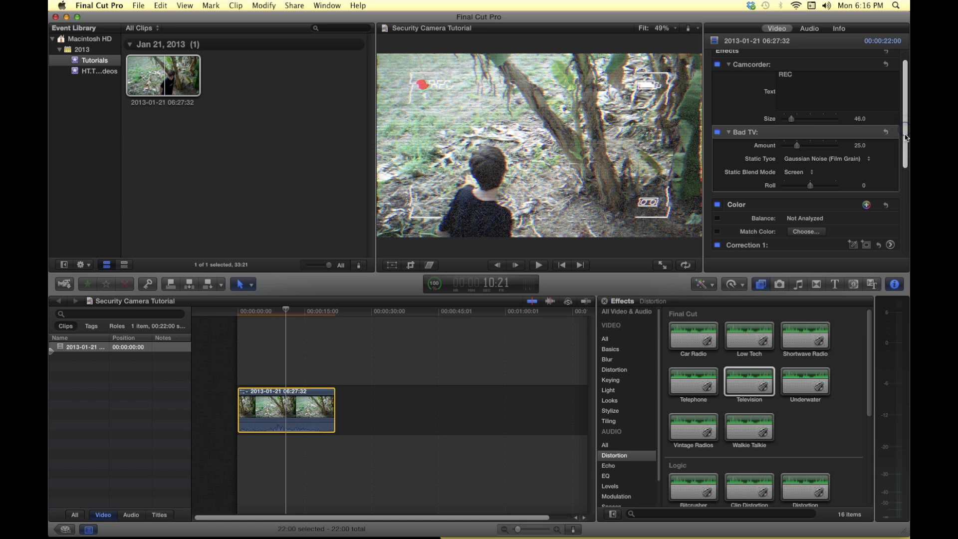
pyautogui.click(805, 173)
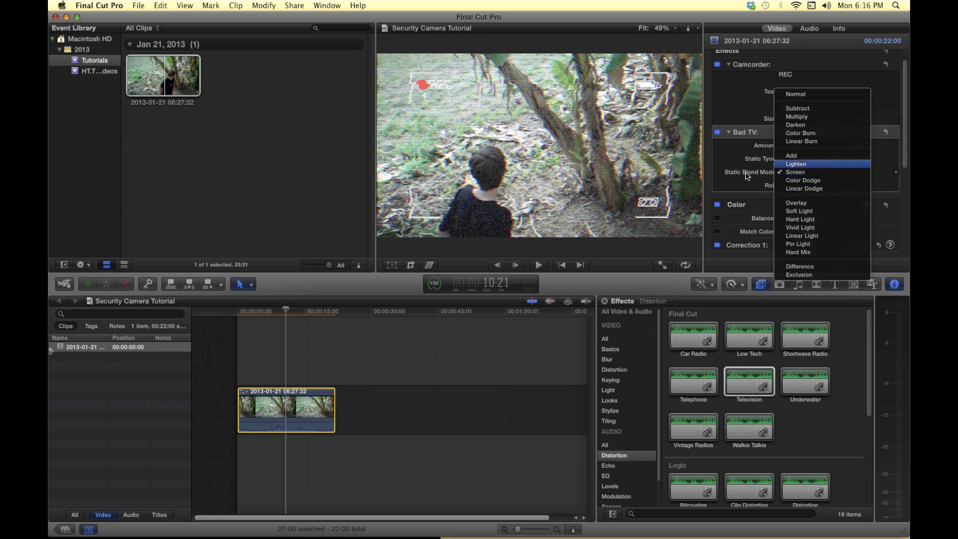
pyautogui.click(798, 172)
pyautogui.click(798, 171)
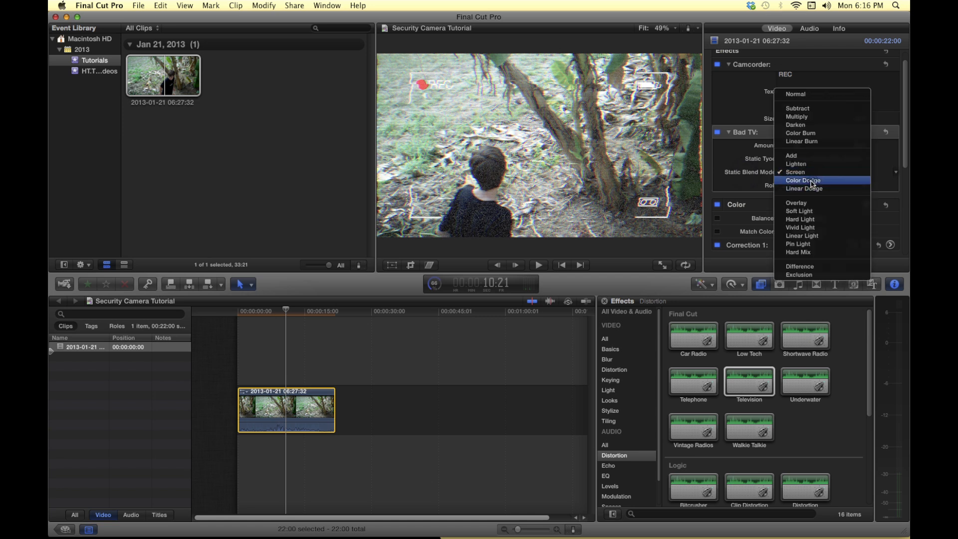
pyautogui.click(811, 182)
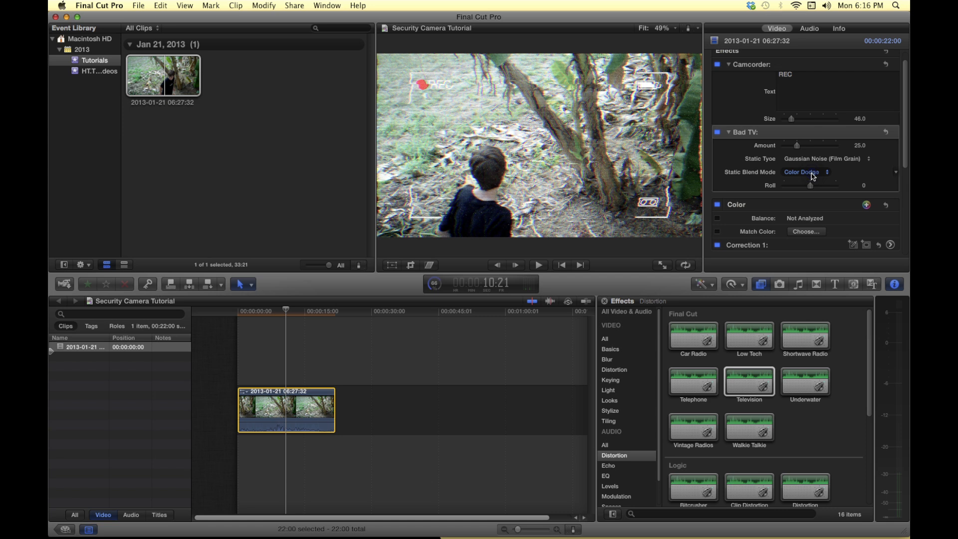
pyautogui.click(813, 176)
pyautogui.click(812, 180)
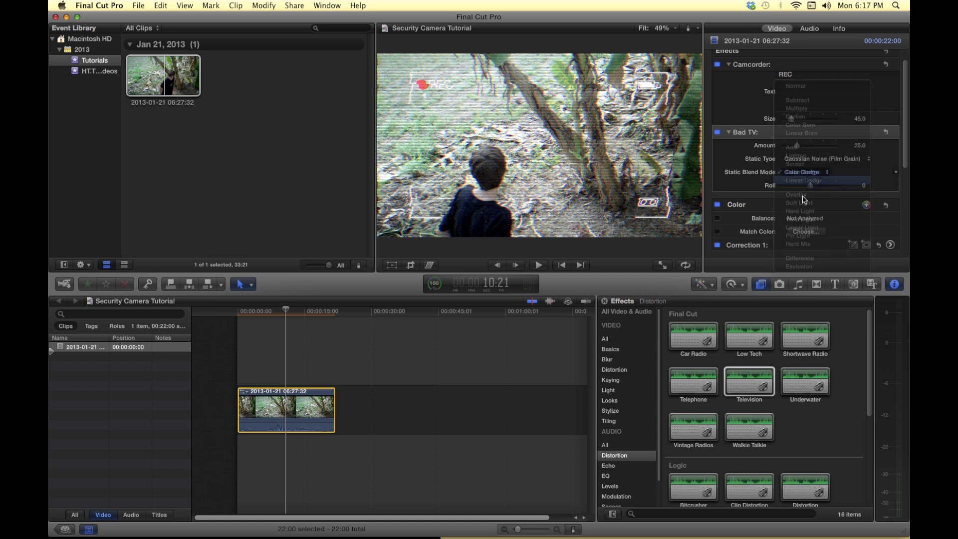
pyautogui.click(812, 175)
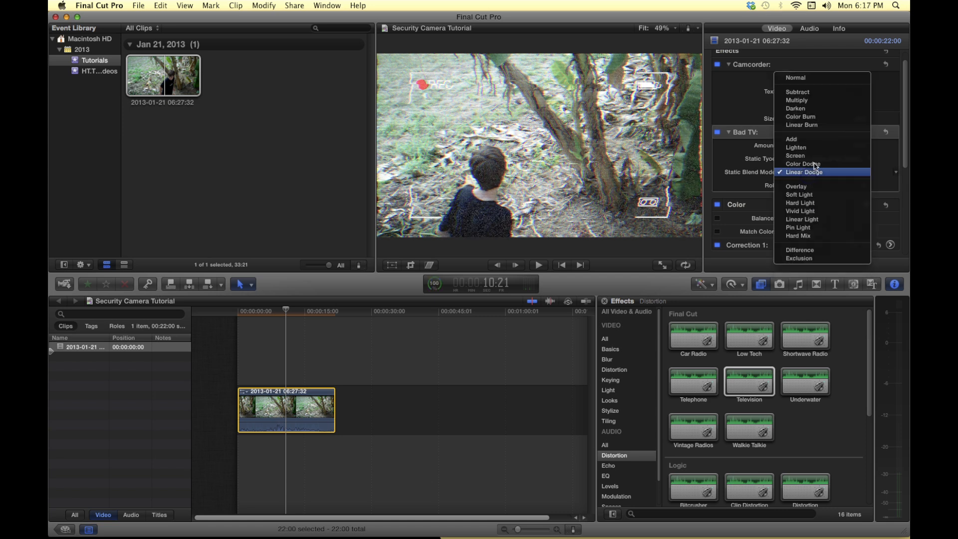
pyautogui.click(813, 160)
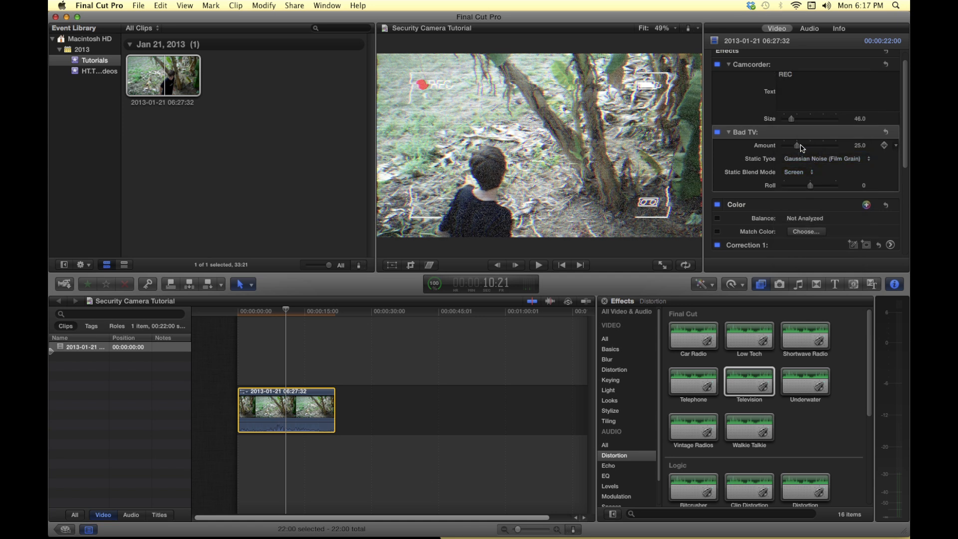
# - Reduce the Bad TV effect's amount to 13.24
pyautogui.moveTo(798, 148)
pyautogui.mouseDown()
pyautogui.moveTo(839, 151)
pyautogui.moveTo(782, 148)
pyautogui.moveTo(795, 149)
pyautogui.mouseUp()
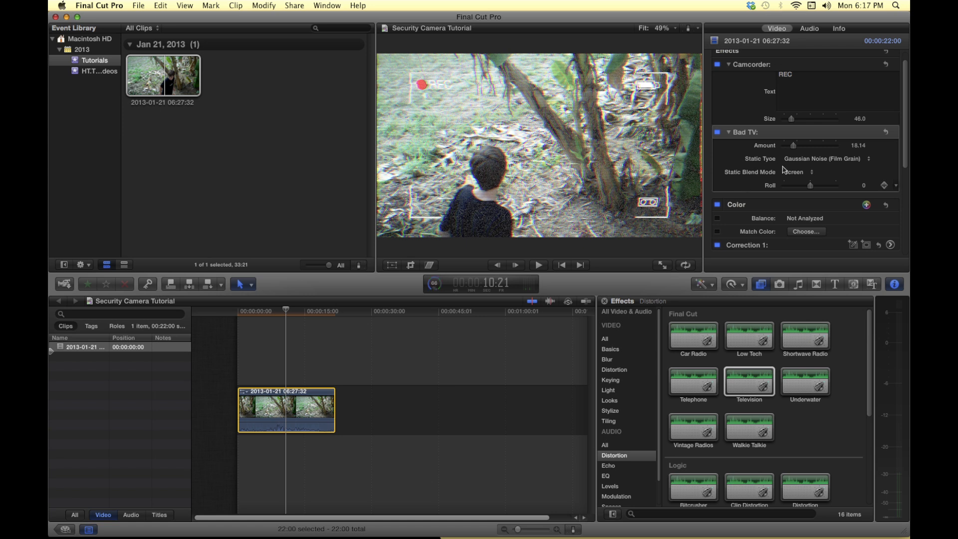
pyautogui.moveTo(792, 147); pyautogui.dragTo(790, 147)
# - Try the Blue, White and Pink Noise static types on the Bad TV effect, and return to Gaussian Noise (Film Grain)
pyautogui.click(844, 158)
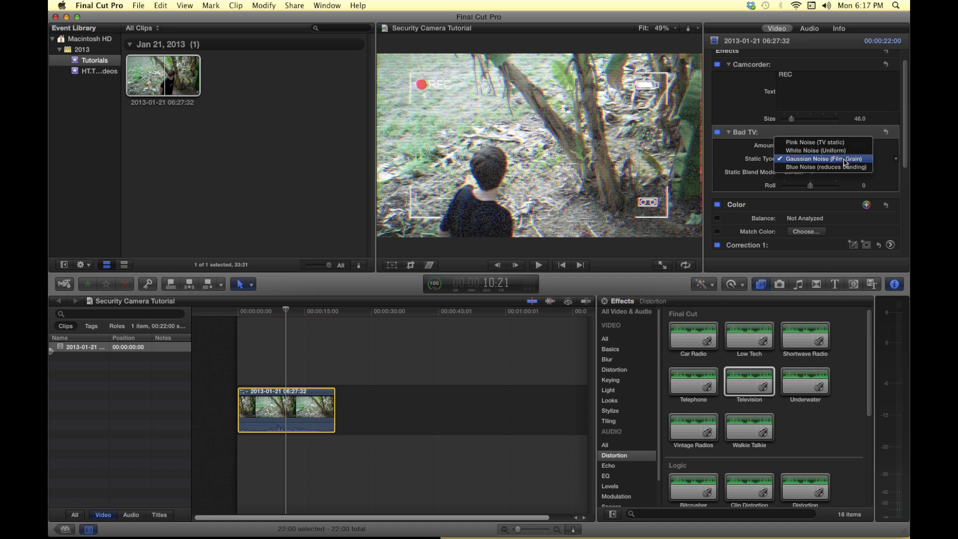
pyautogui.click(850, 169)
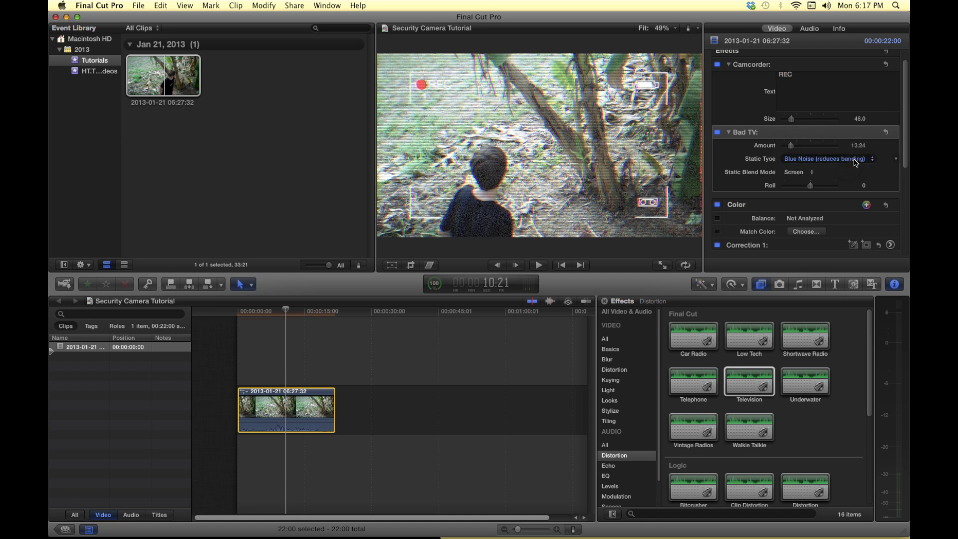
pyautogui.click(856, 161)
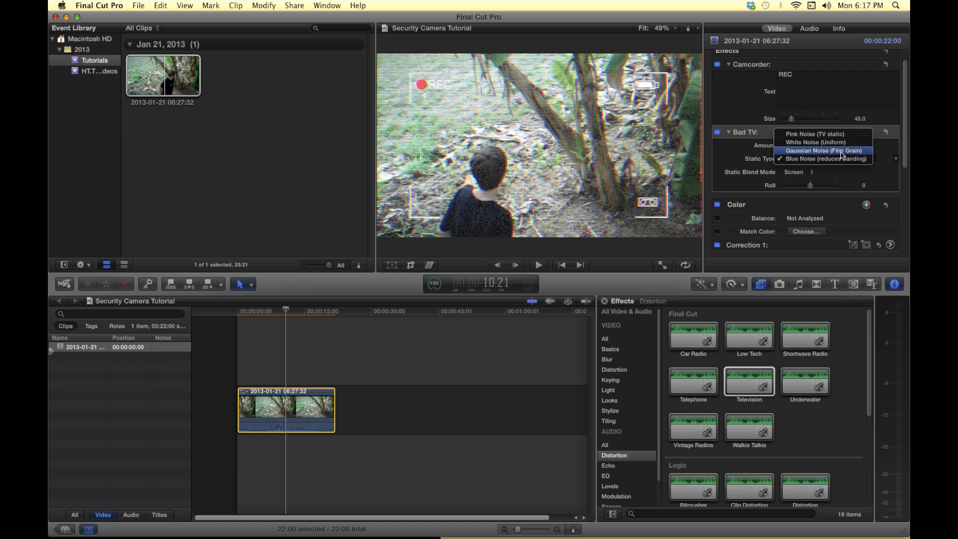
pyautogui.click(842, 155)
pyautogui.click(843, 159)
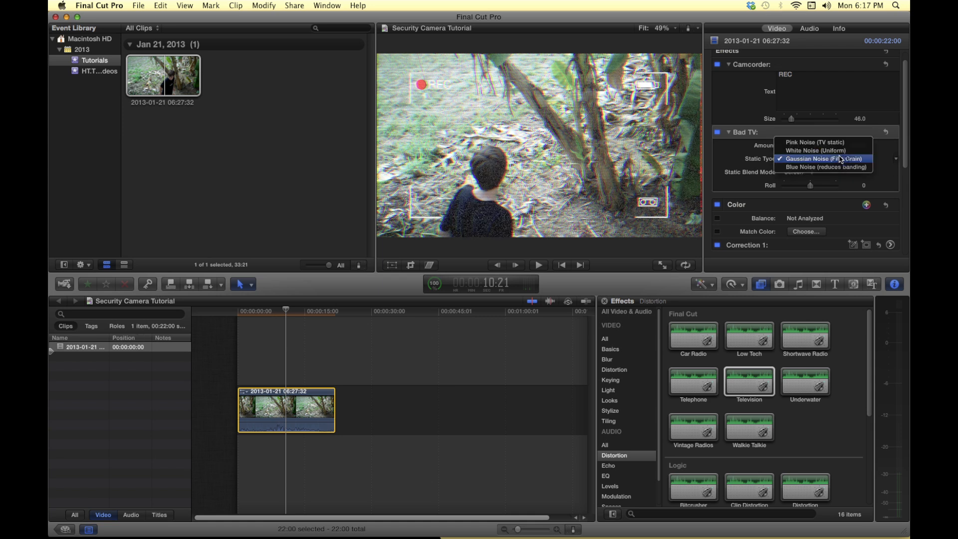
pyautogui.click(839, 151)
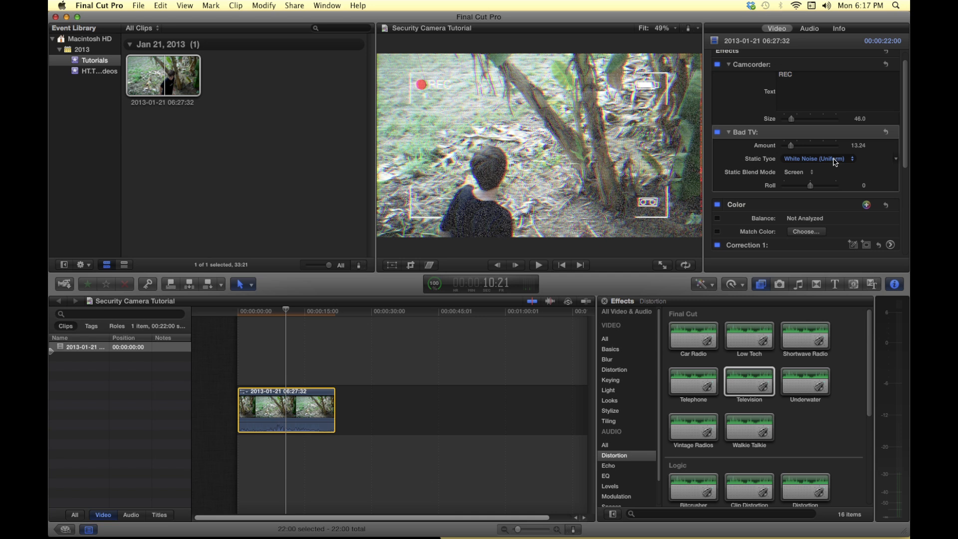
pyautogui.click(834, 160)
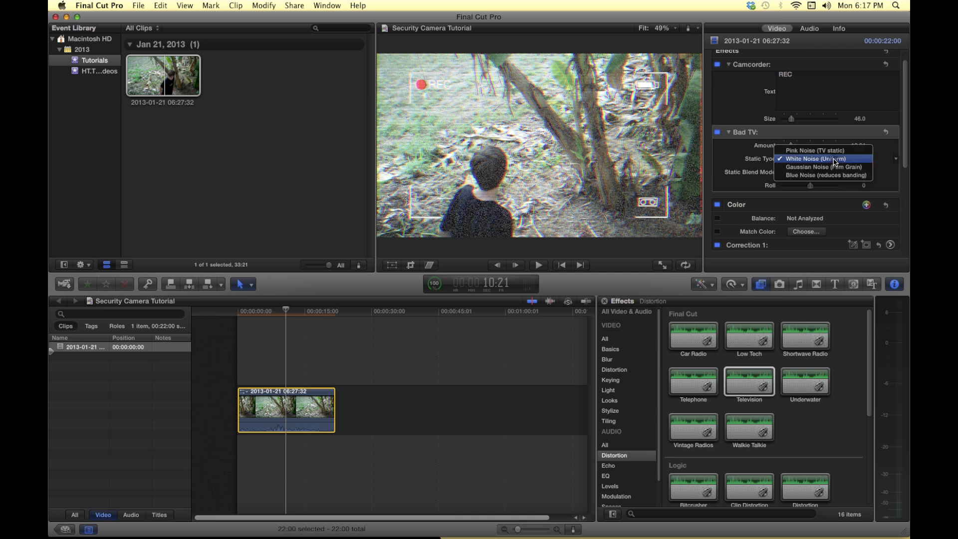
pyautogui.click(824, 150)
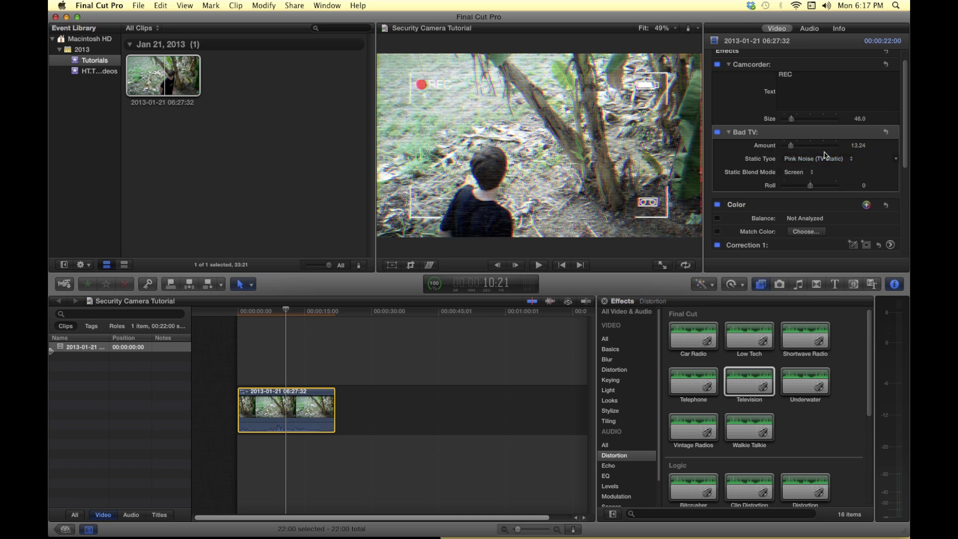
pyautogui.click(837, 164)
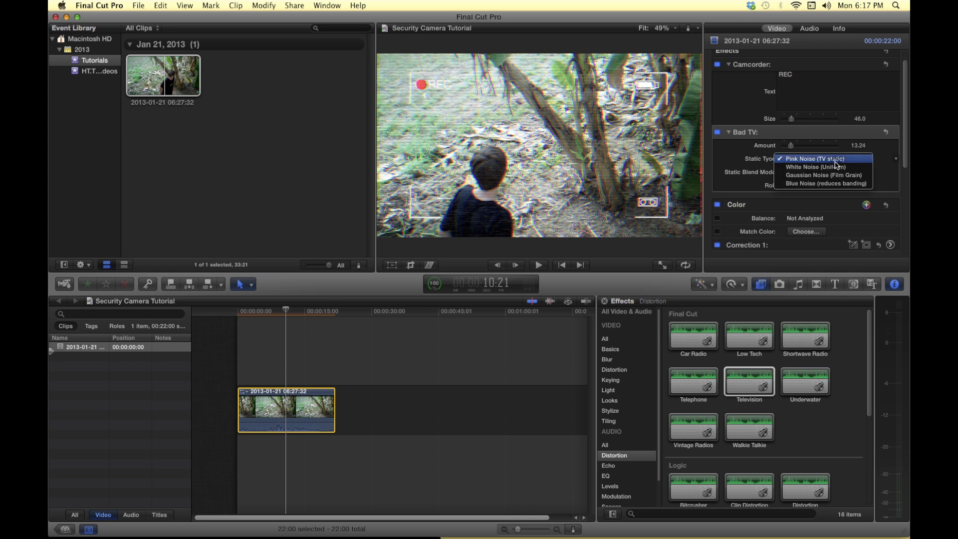
pyautogui.click(830, 171)
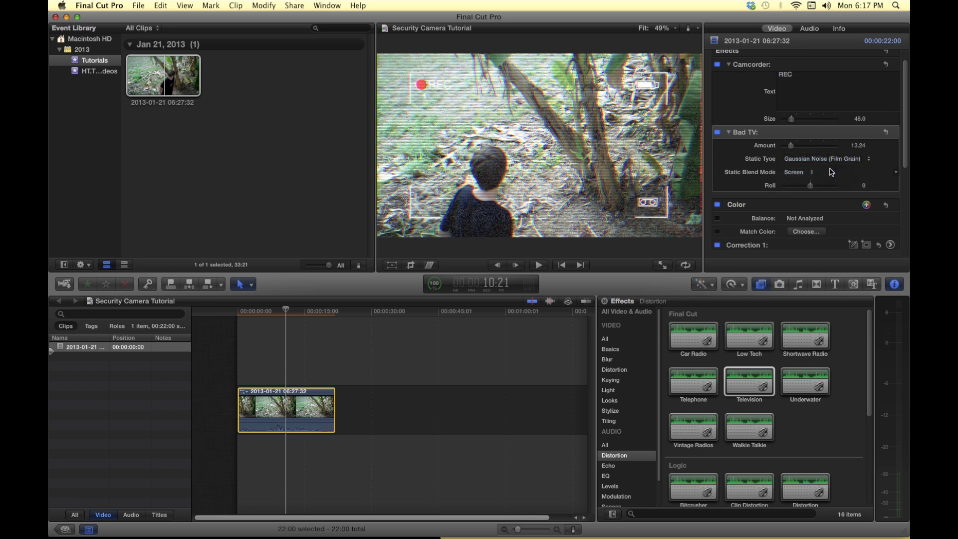
# - Try White Noise (Uniform) for the Bad TV effect's static type, and set it to Pink Noise (TV static)
pyautogui.click(822, 160)
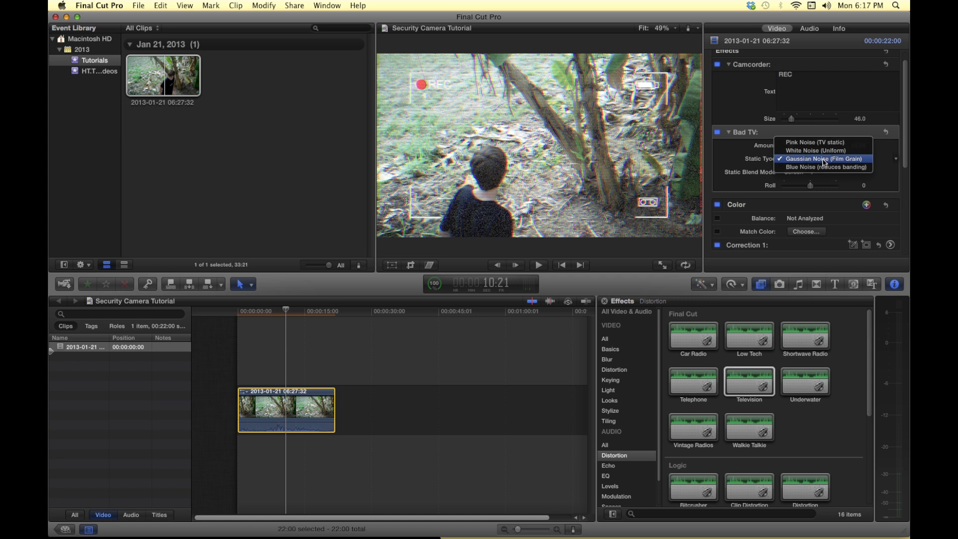
pyautogui.click(818, 150)
pyautogui.click(824, 161)
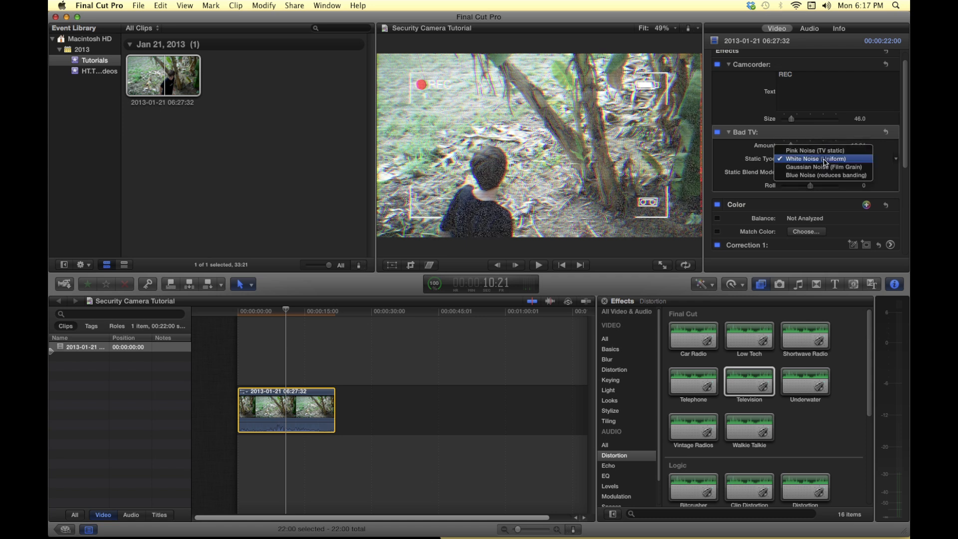
pyautogui.click(818, 151)
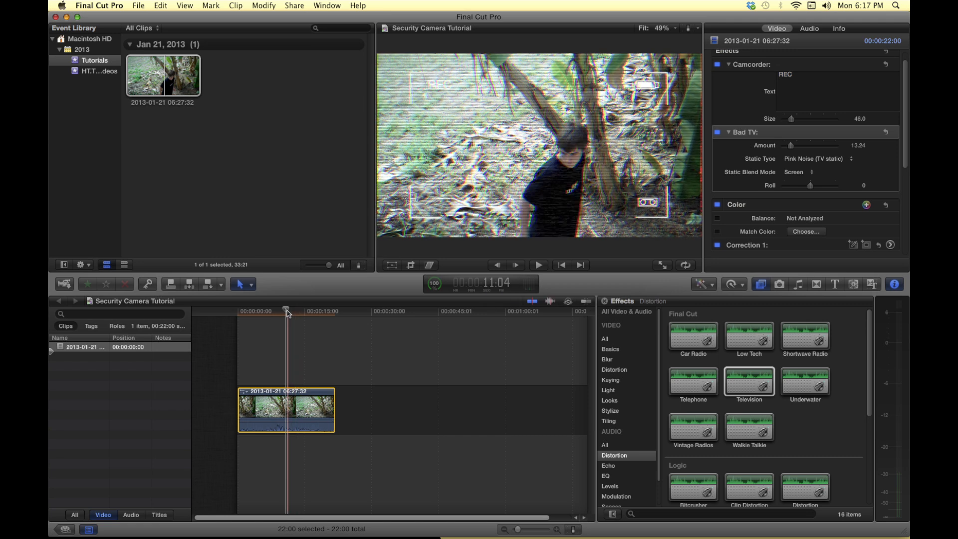
# - Play back the timeline clip from about 11 seconds to preview the effects, and return the playhead to about 00:00:11:18
pyautogui.press('space')
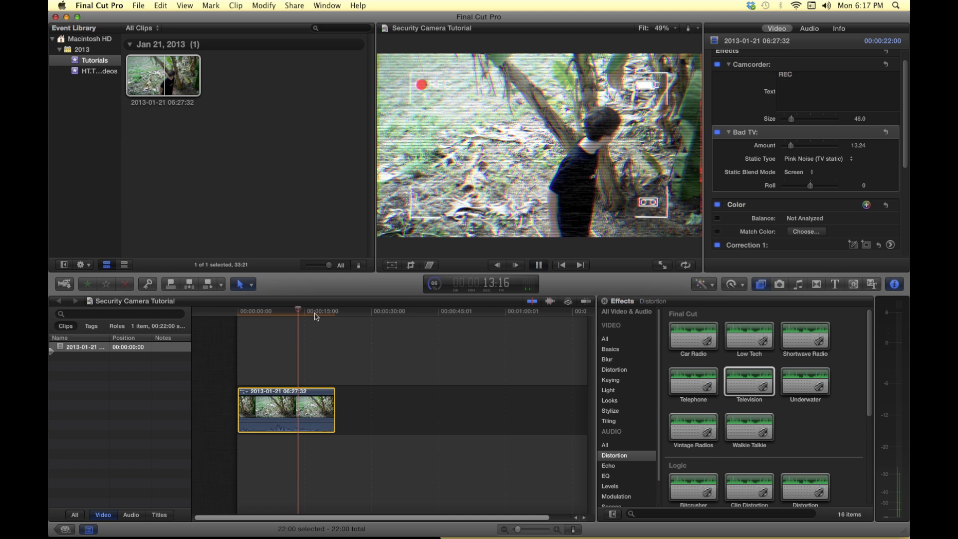
pyautogui.press('space')
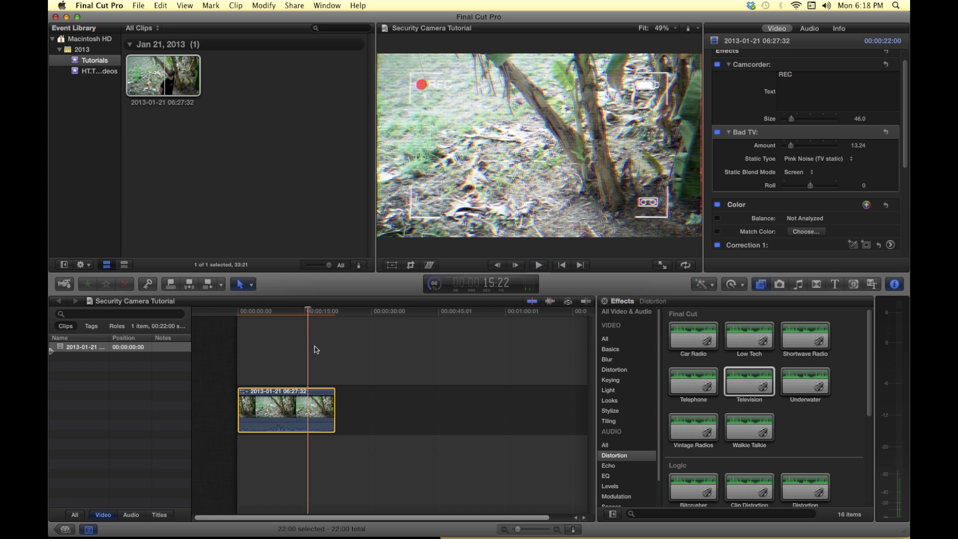
pyautogui.click(300, 313)
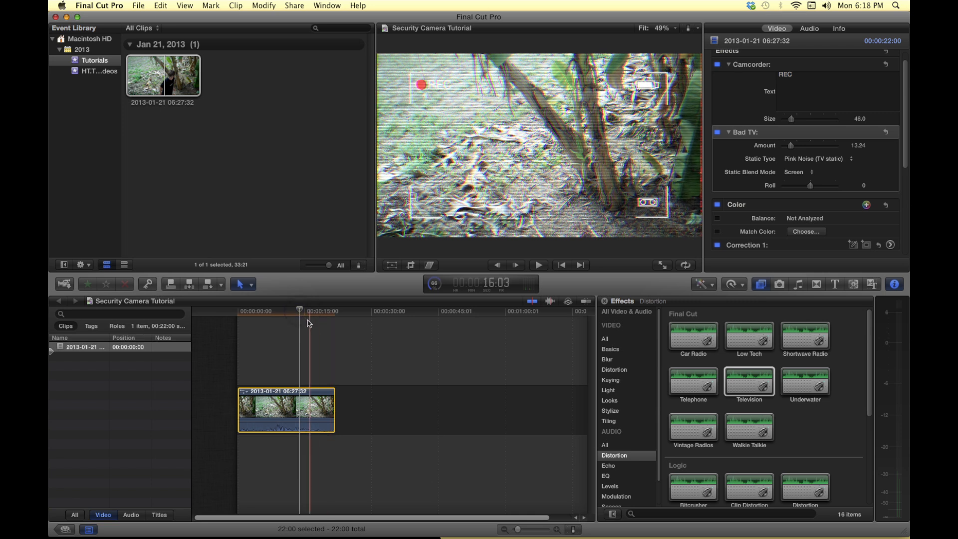
pyautogui.moveTo(299, 313); pyautogui.dragTo(290, 310)
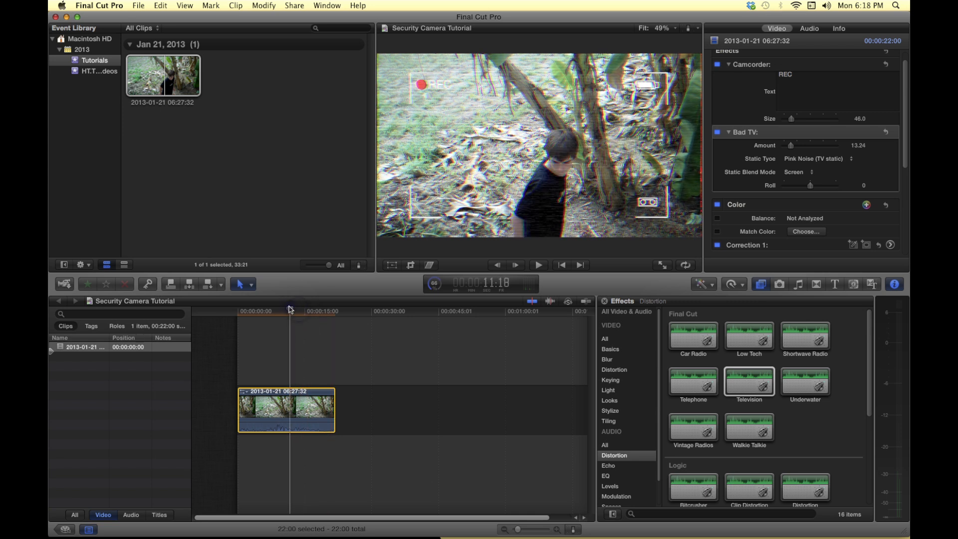